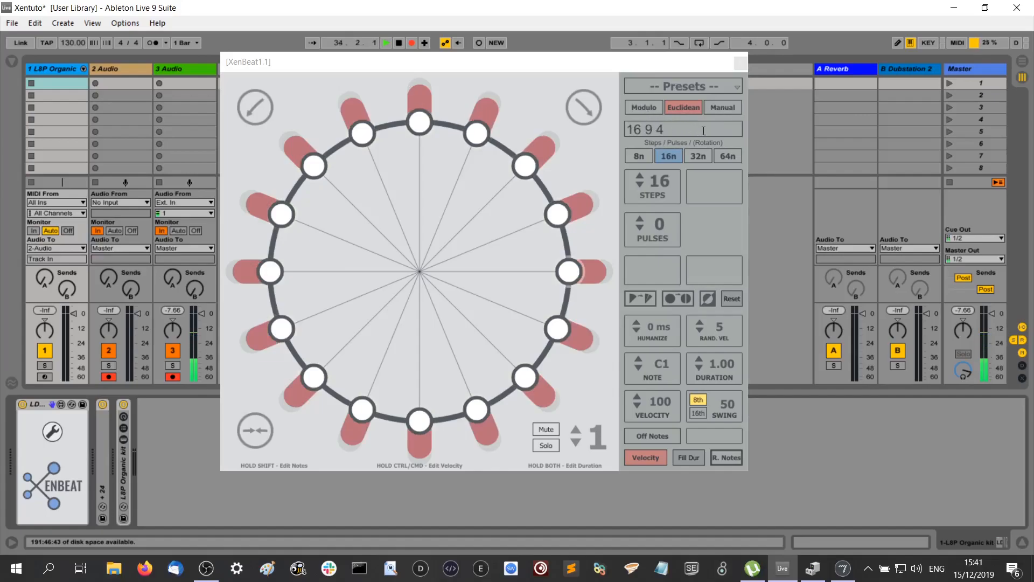
- Activate steps 1, 7 and 13 on the 16-step circle, and try the 32n division before returning to 16n
left_click(421, 129)
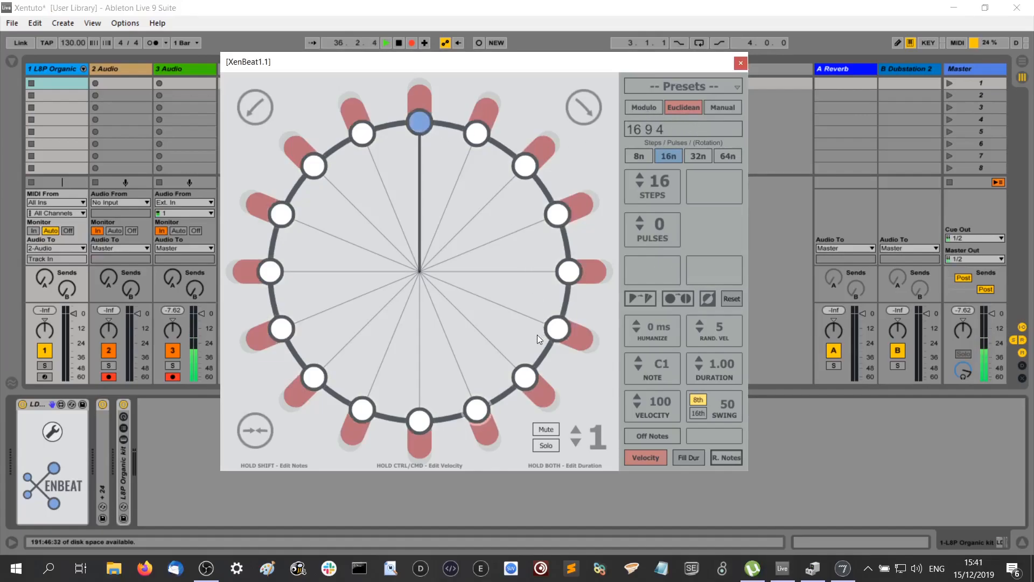
left_click(527, 379)
left_click(270, 272)
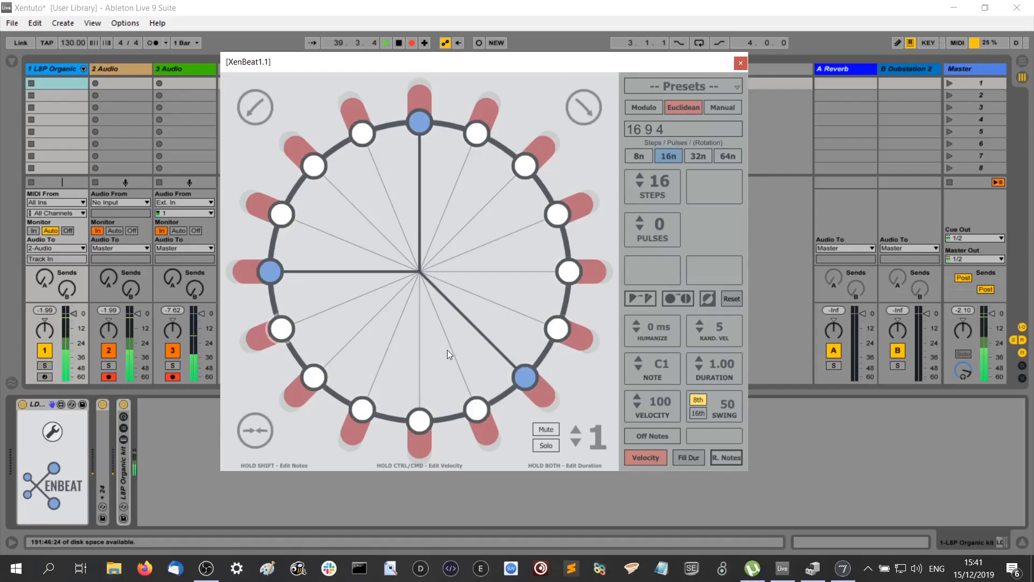
left_click(697, 156)
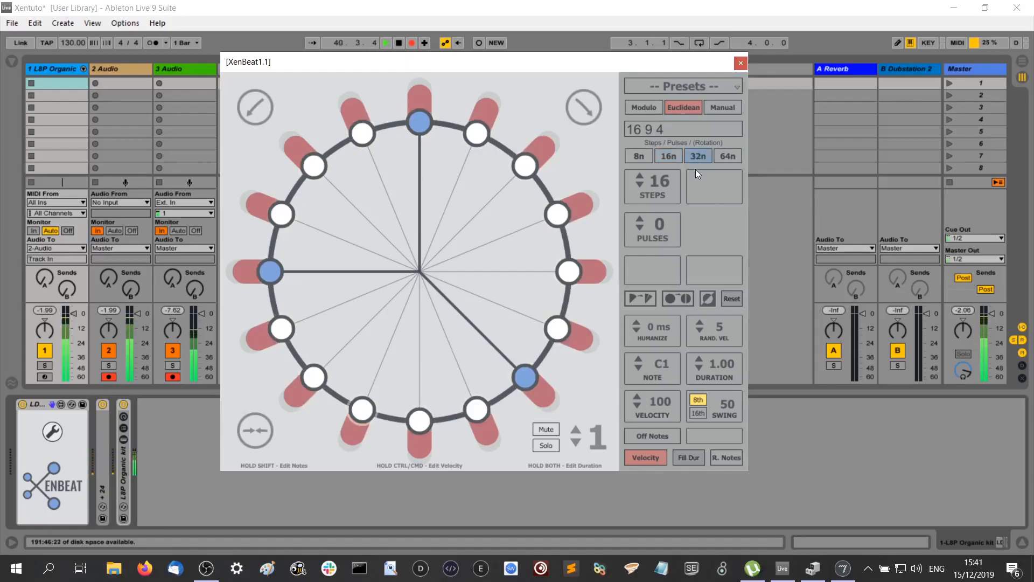
left_click(669, 156)
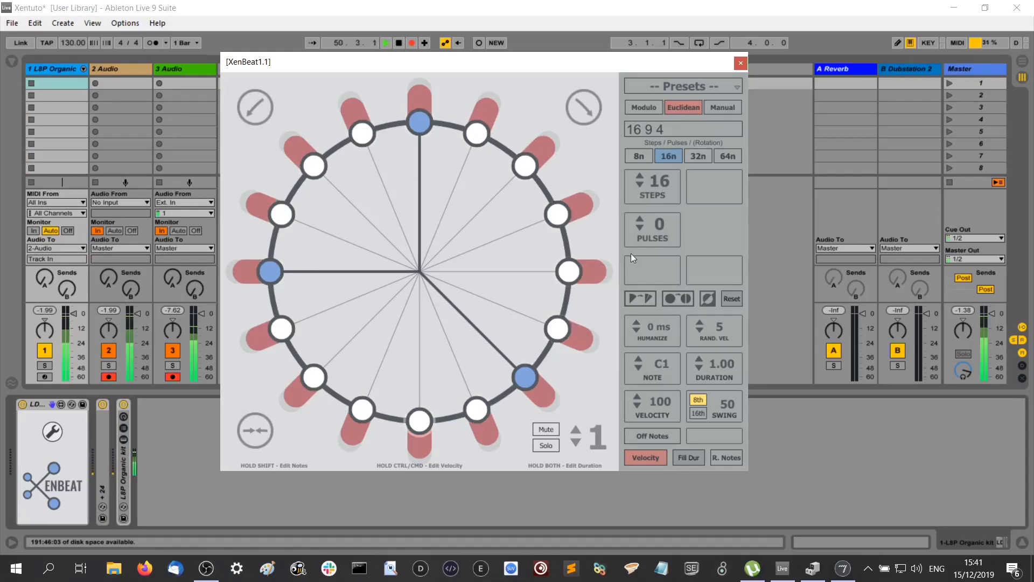
- Switch layer 1 to Manual mode after adjusting its pulses, and leave only steps 1, 7 and 13 active
left_click(639, 221)
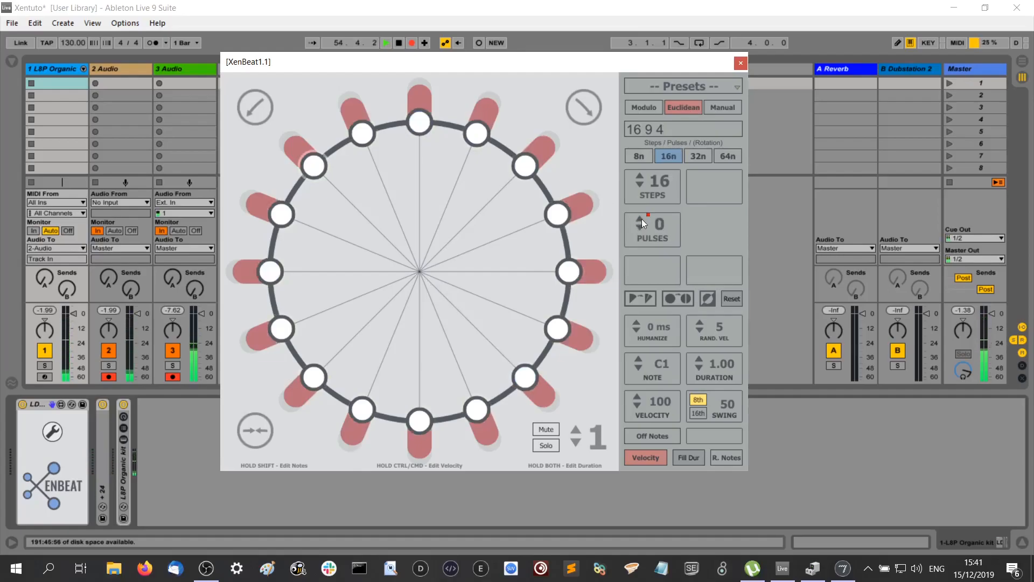
left_click(719, 110)
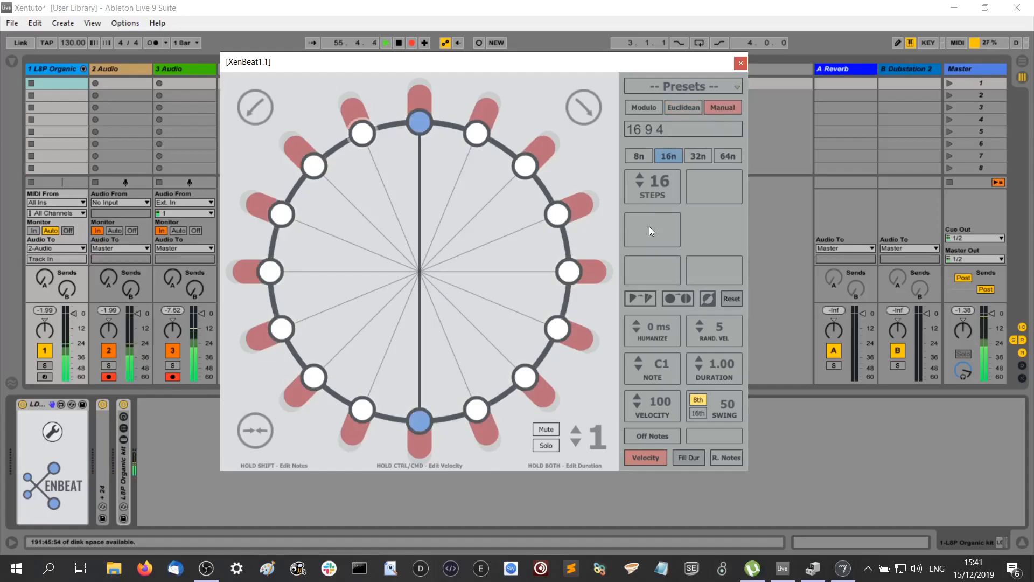
left_click(424, 422)
left_click(525, 377)
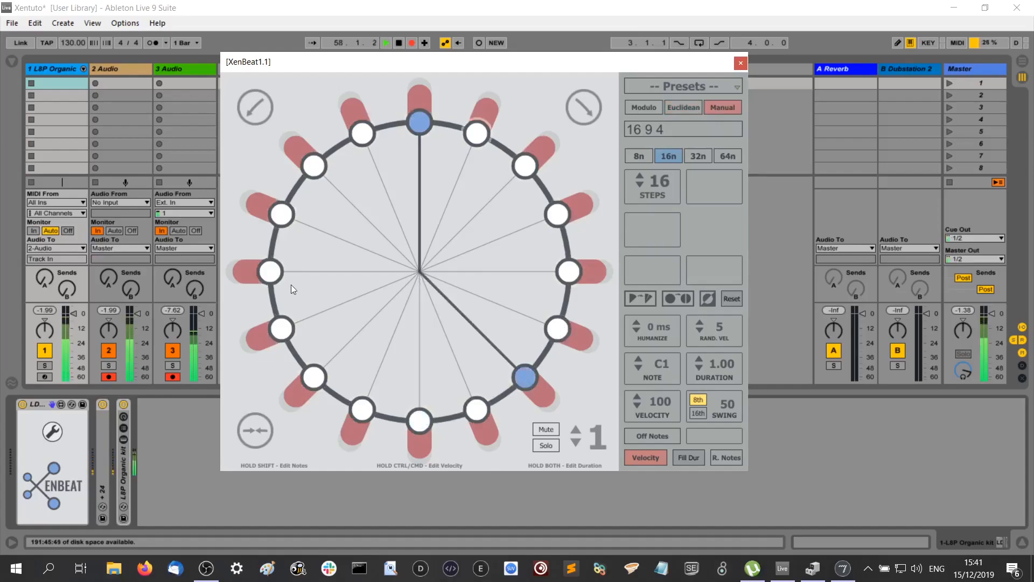
left_click(270, 274)
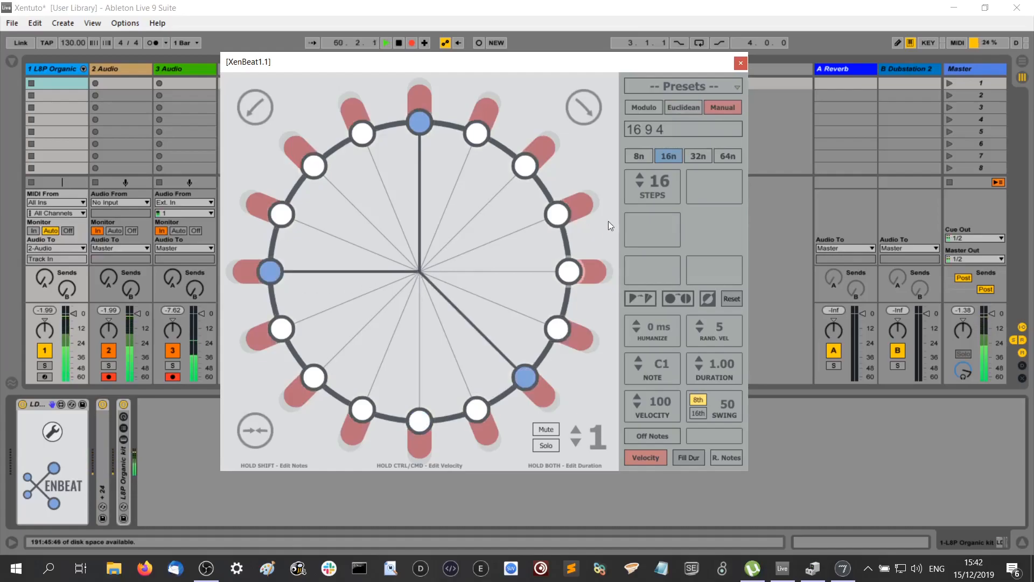
- Reduce the layer 1 step count to 11 and restore it to 16
left_click(639, 183)
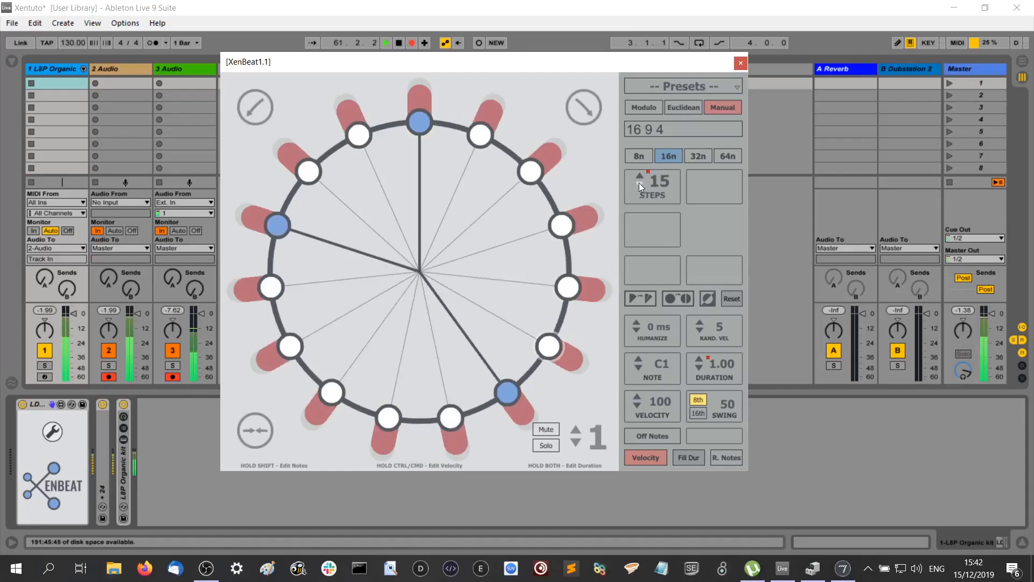
left_click(639, 184)
left_click(639, 184)
left_click(640, 184)
left_click(639, 183)
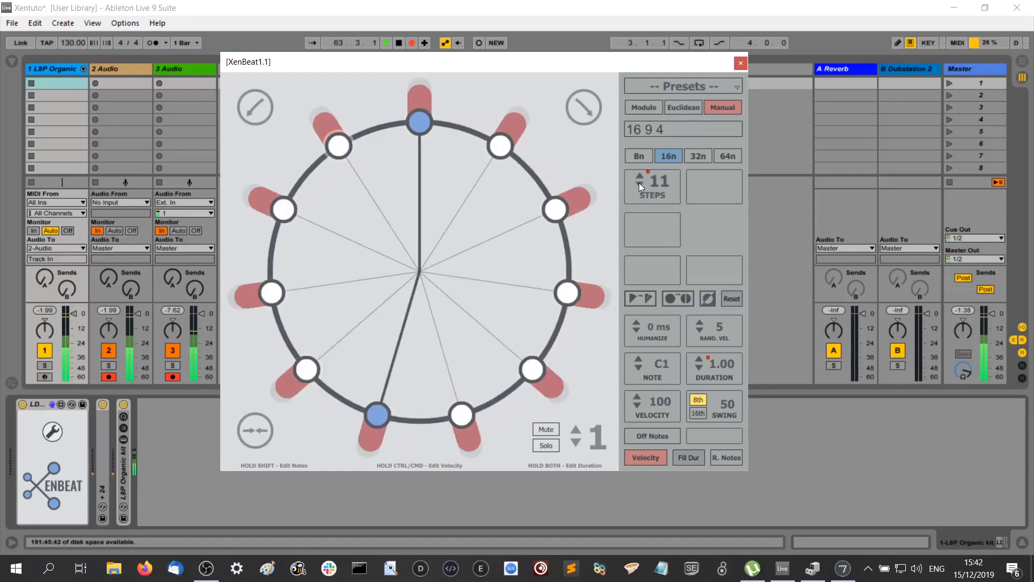
left_click_drag(639, 182, 661, 201)
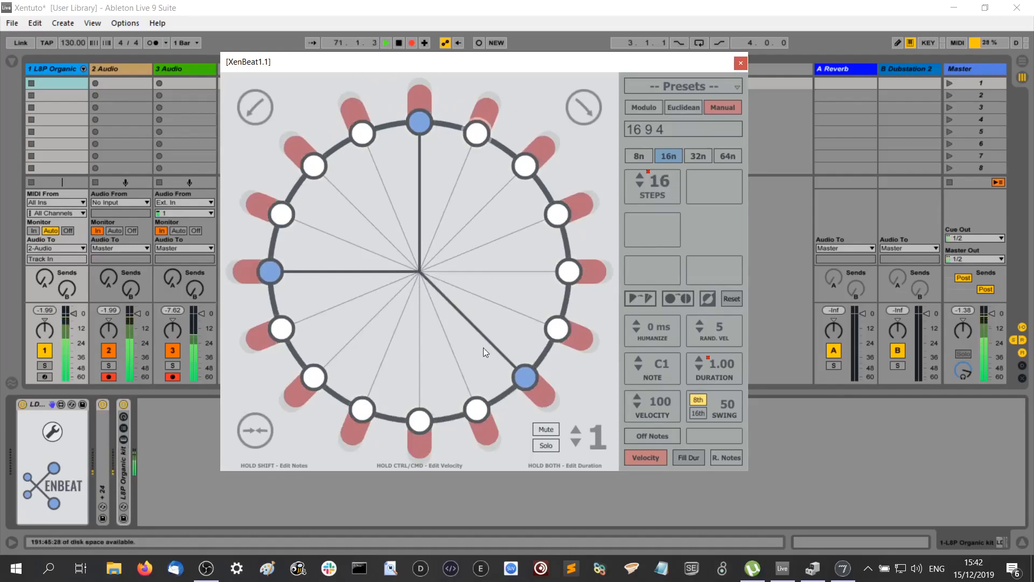
- Rotate the pattern four steps clockwise, six steps counterclockwise, and two steps clockwise back to its starting position
left_click(585, 106)
left_click(585, 106)
left_click(584, 107)
left_click(586, 106)
left_click(250, 104)
left_click(257, 103)
left_click(256, 103)
left_click(253, 104)
left_click(253, 103)
left_click(253, 103)
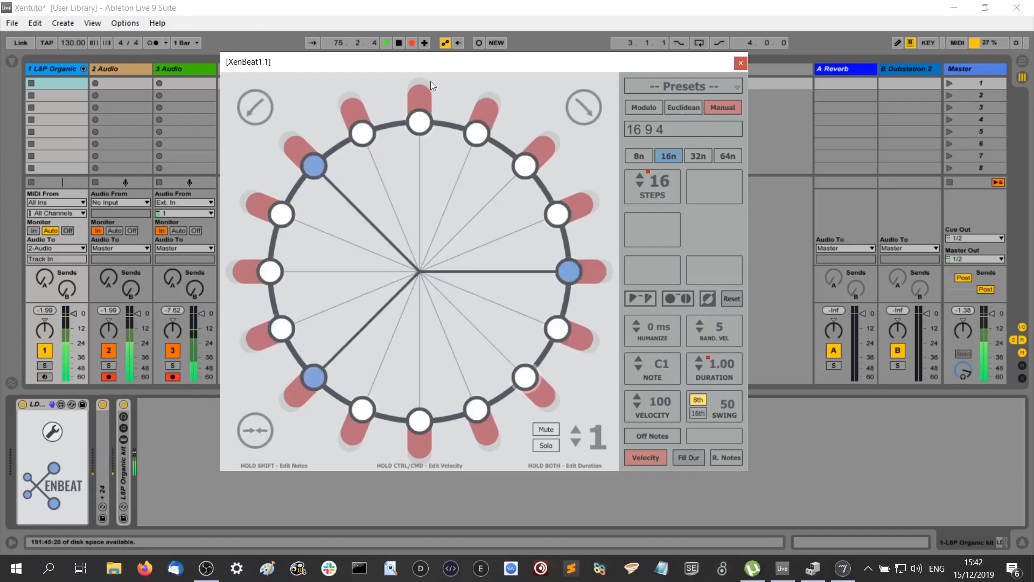
left_click(582, 109)
left_click(581, 108)
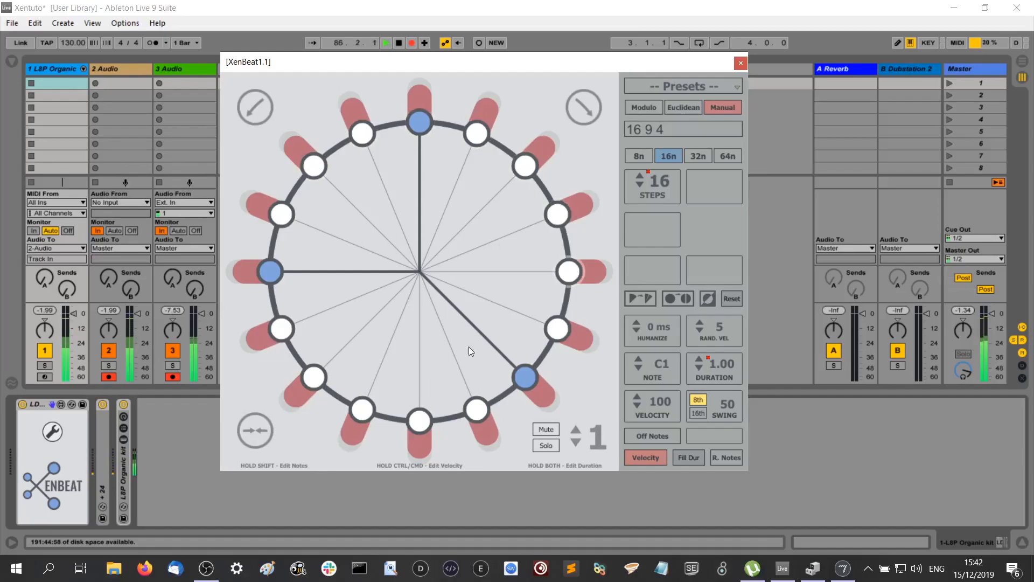
- Browse through the higher-numbered layers and return to layer 1
left_click(577, 430)
left_click(577, 430)
left_click(577, 430)
left_click(577, 430)
left_click(577, 430)
left_click(577, 430)
left_click(577, 430)
left_click(576, 441)
left_click(577, 441)
left_click(577, 441)
left_click(576, 441)
left_click(577, 441)
left_click(576, 442)
left_click(576, 441)
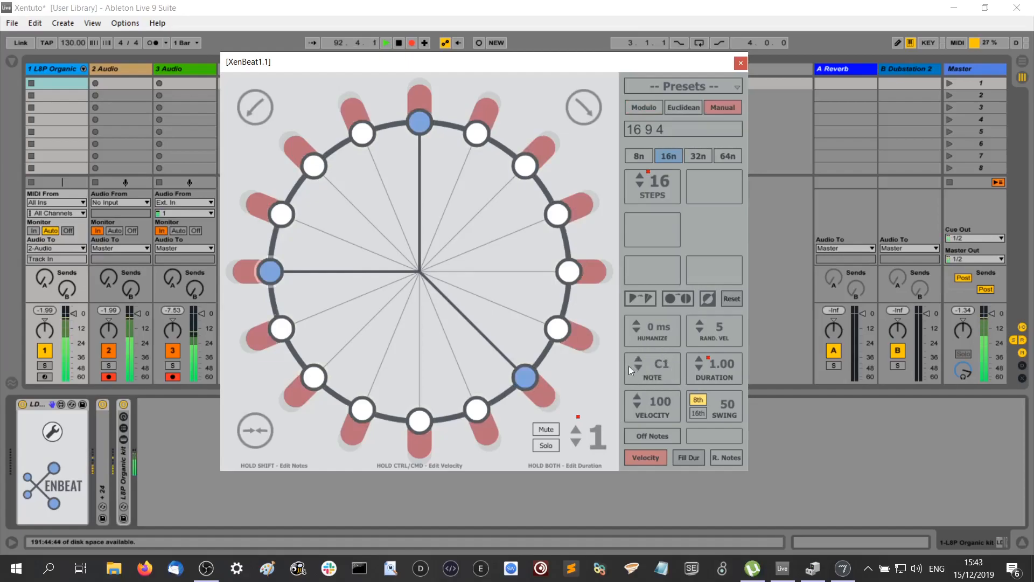
- Step through the layers to view their assigned notes, and select layer 3
left_click(576, 428)
left_click(577, 428)
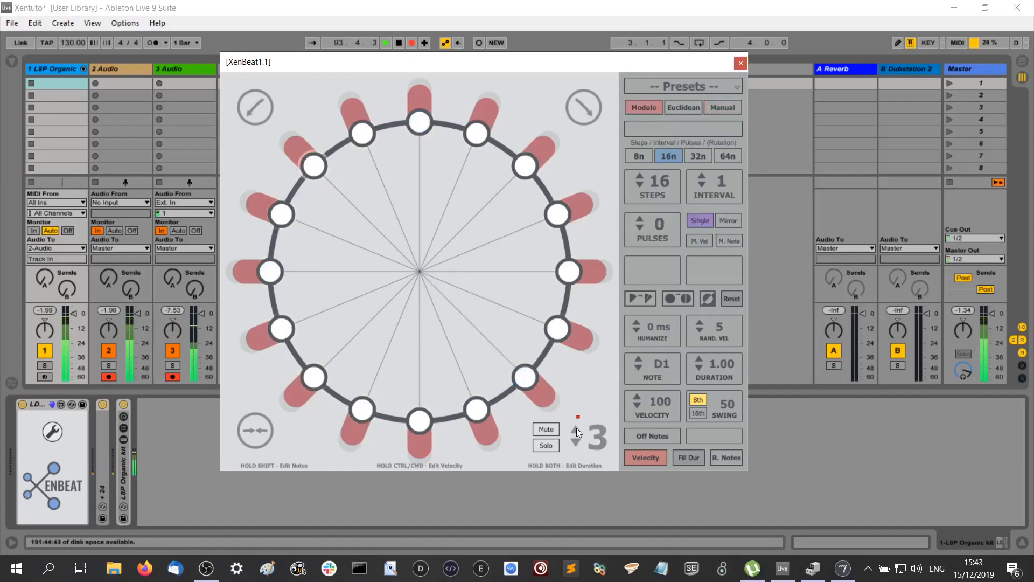
left_click(574, 431)
left_click(575, 441)
left_click(574, 431)
left_click(575, 431)
left_click(576, 429)
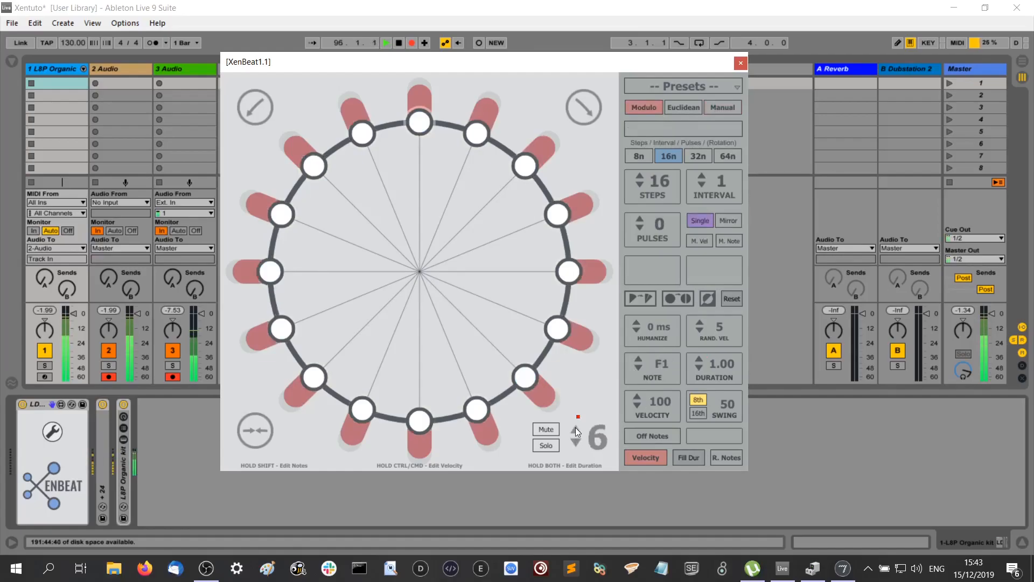
left_click(576, 431)
left_click(576, 442)
left_click(577, 442)
left_click(577, 443)
left_click(576, 443)
- Activate steps 5 and 13 on layer 3, and reduce its step count to 12 in Modulo mode
left_click(568, 274)
left_click(273, 277)
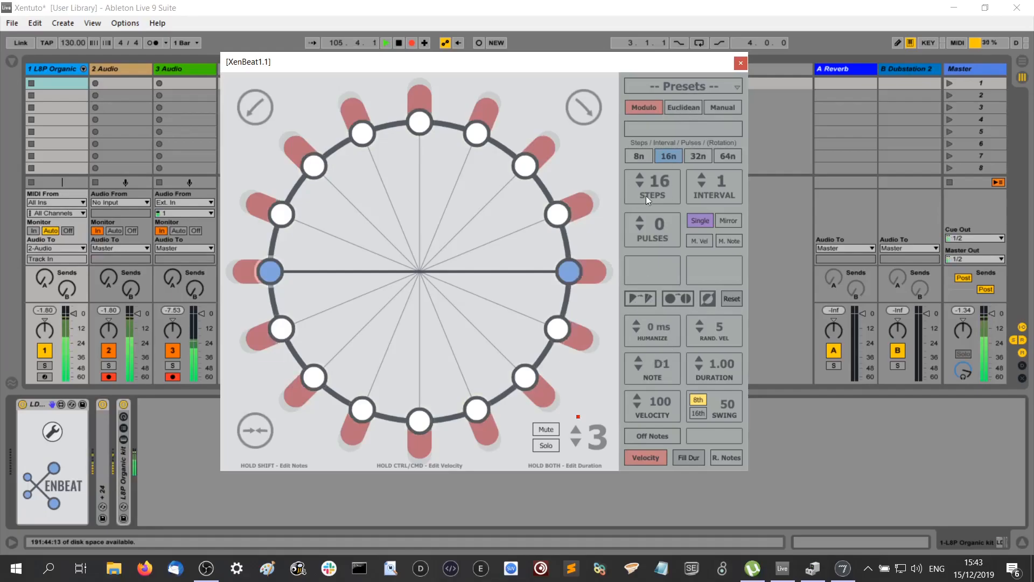
scroll(642, 184, "down", 3)
scroll(639, 177, "down", 1)
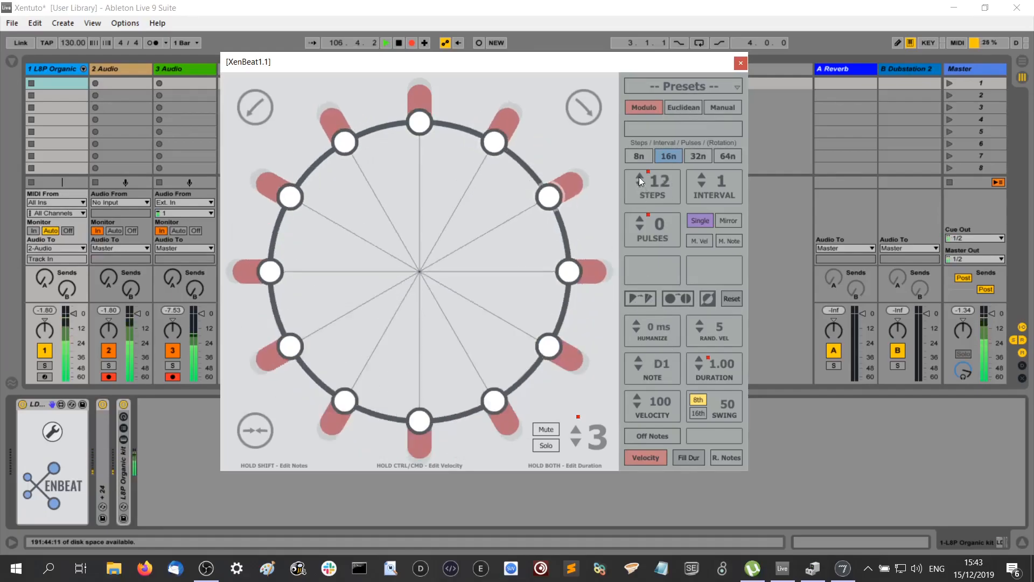
- Switch layer 3 to Manual mode and activate the opposite steps 4 and 10 on its 12-step circle
left_click(722, 107)
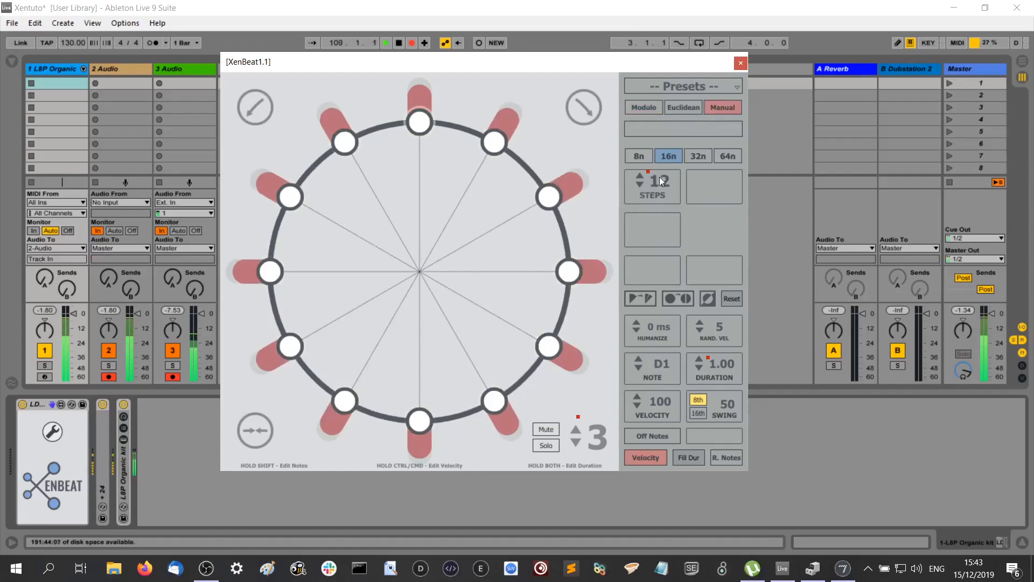
left_click(570, 272)
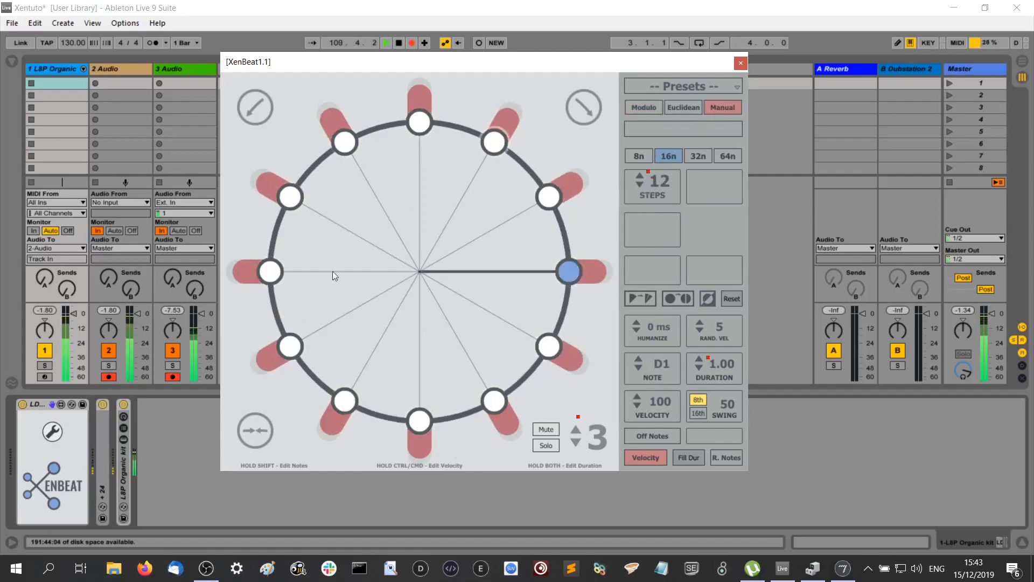
left_click(269, 272)
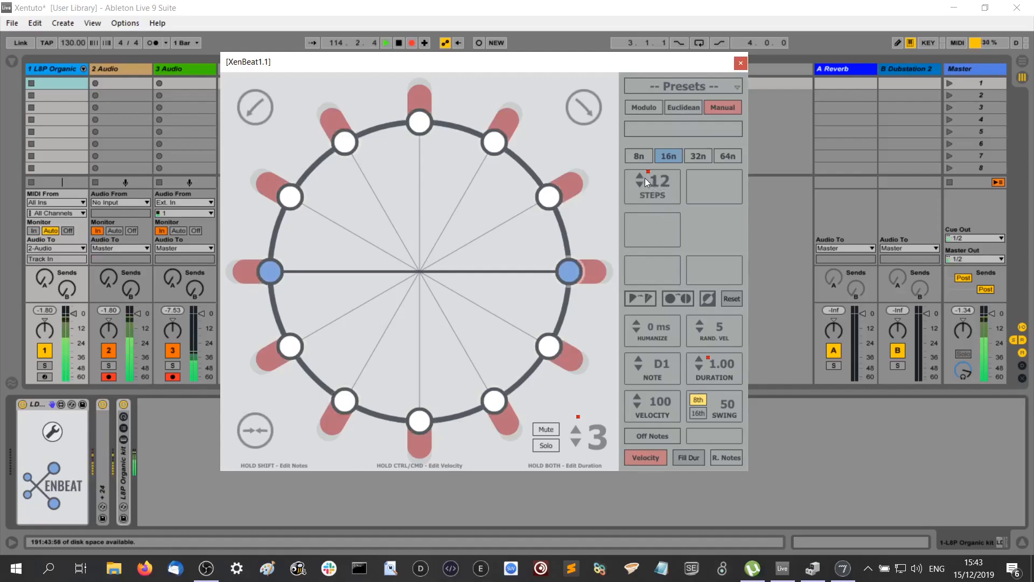
- Set layer 3 to 16 steps and place its two beats on steps 5 and 13
scroll(642, 177, "up", 4)
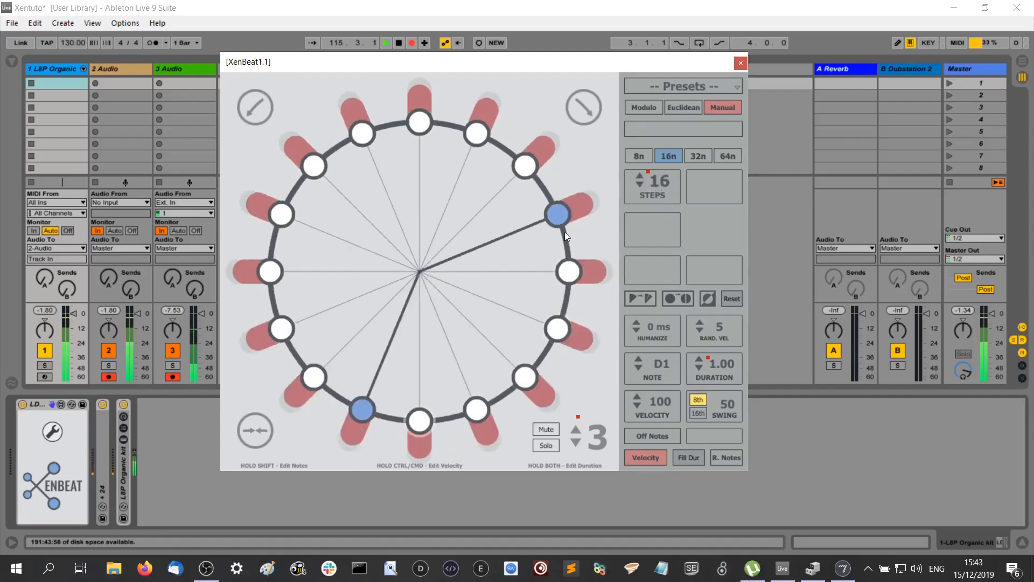
left_click(272, 273)
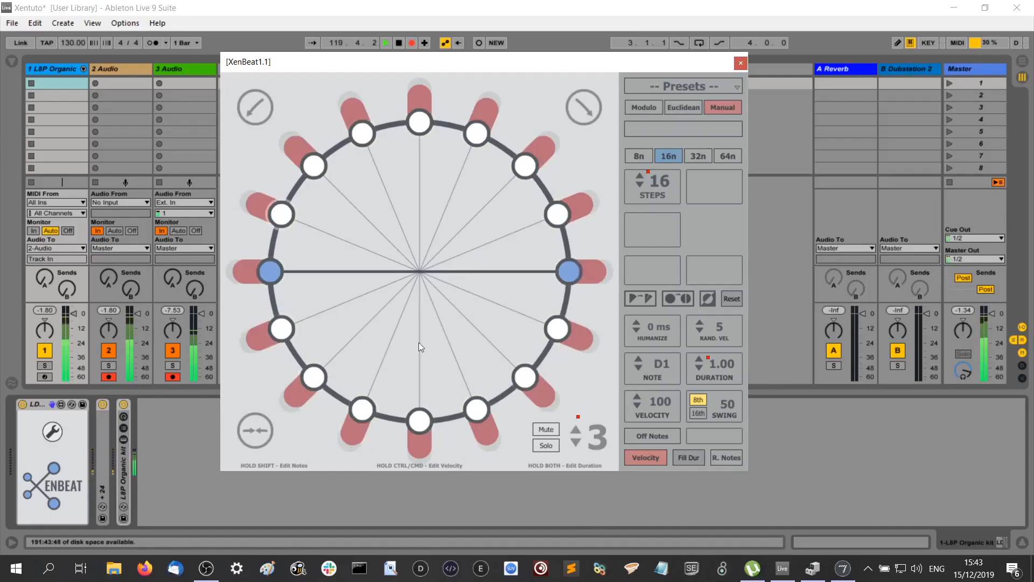
- Try mute and solo on layer 3, and solo layer 1 instead
left_click(542, 430)
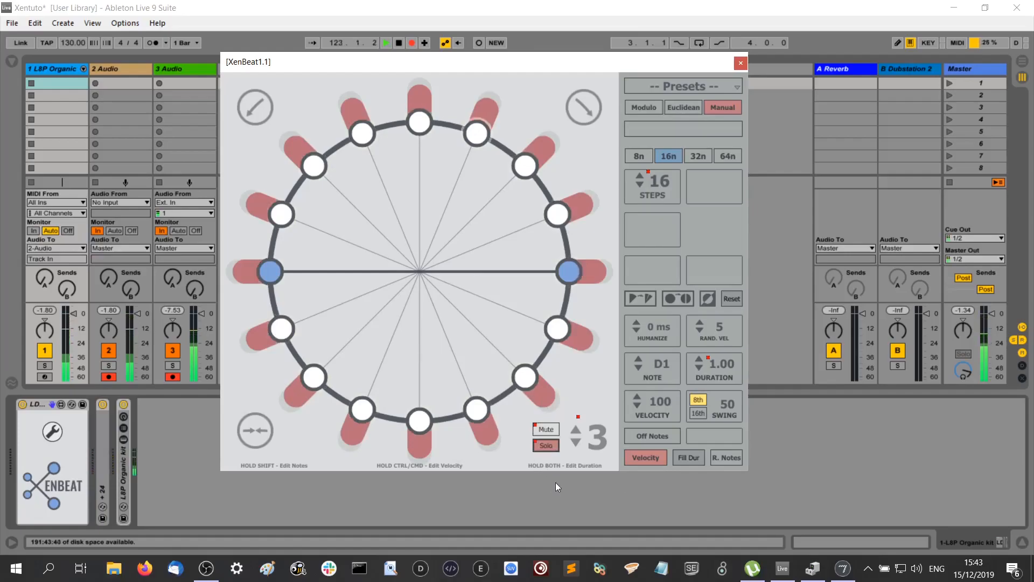
left_click(546, 446)
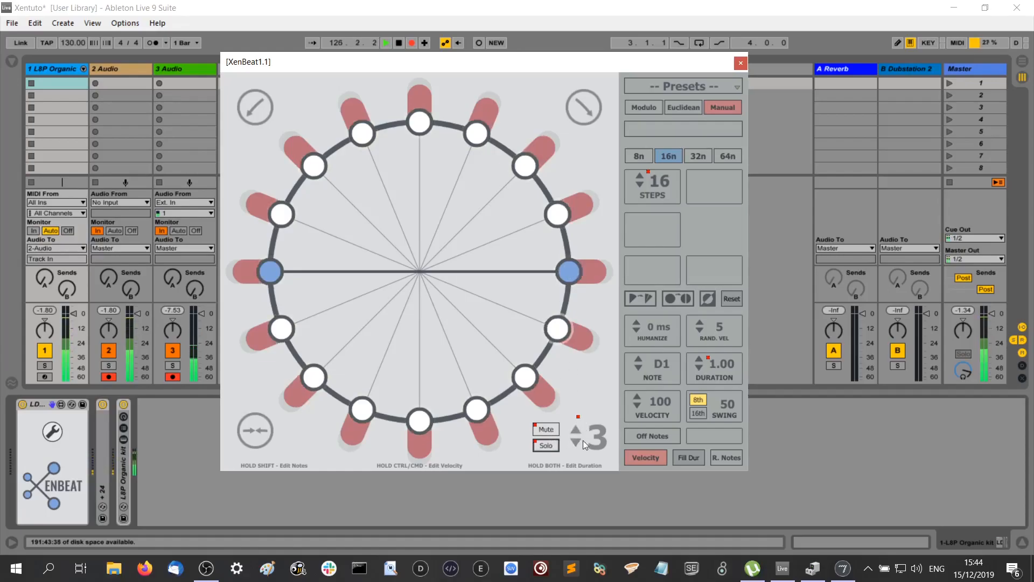
left_click(576, 442)
left_click(577, 442)
left_click(545, 445)
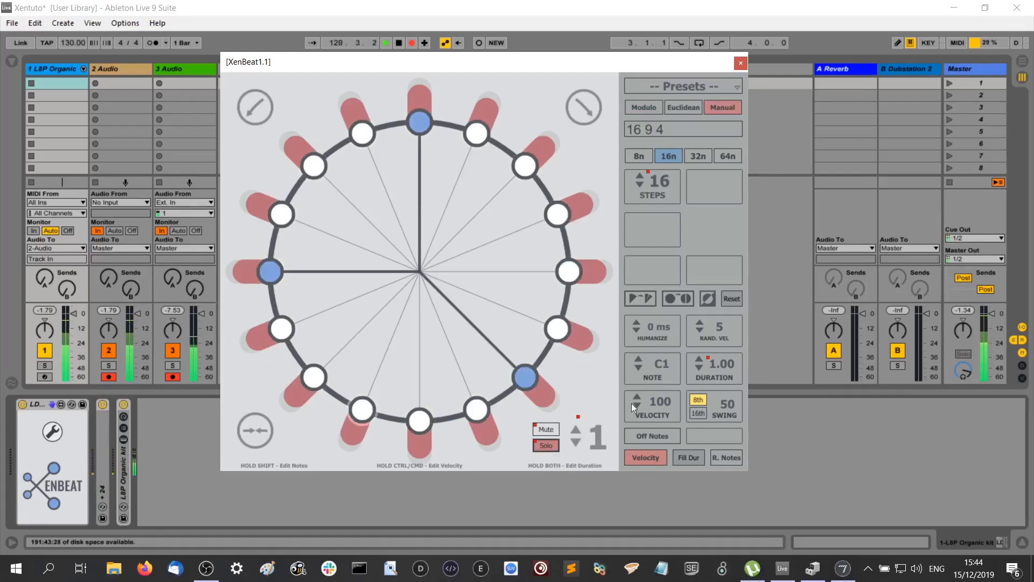
- Switch layer 1 to Euclidean mode and raise its pulses one at a time to 5
left_click(684, 108)
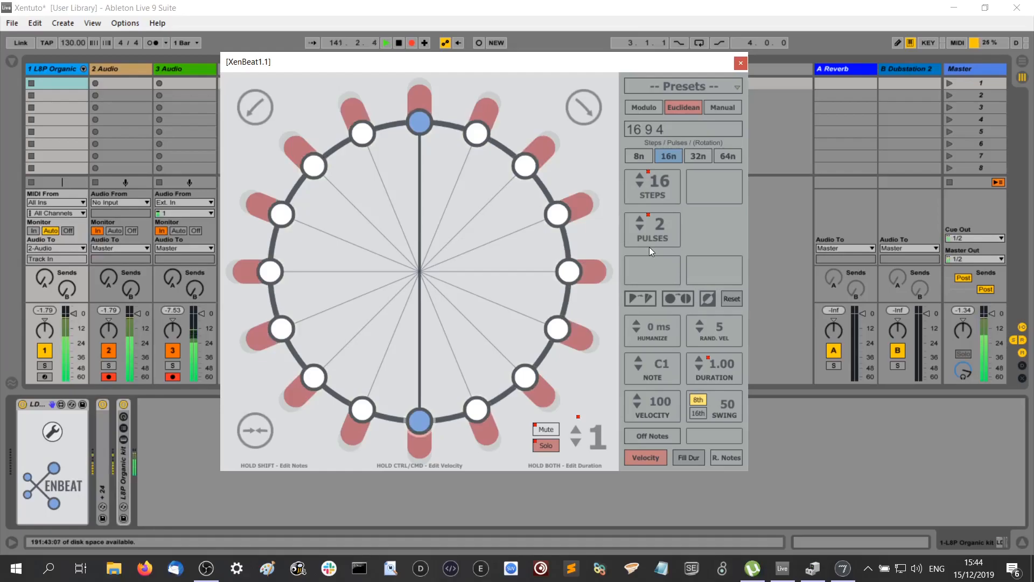
left_click(640, 219)
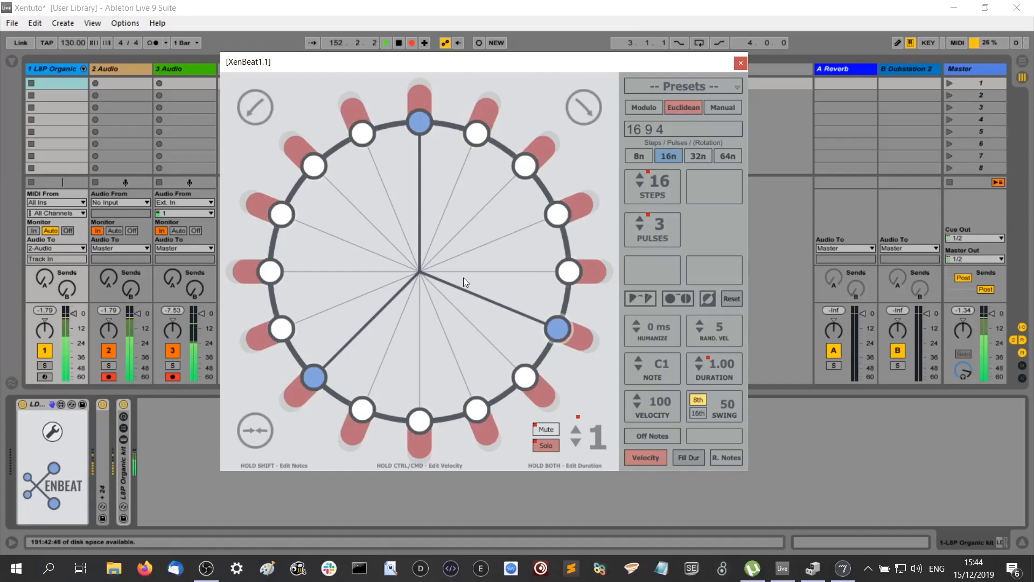
left_click(640, 220)
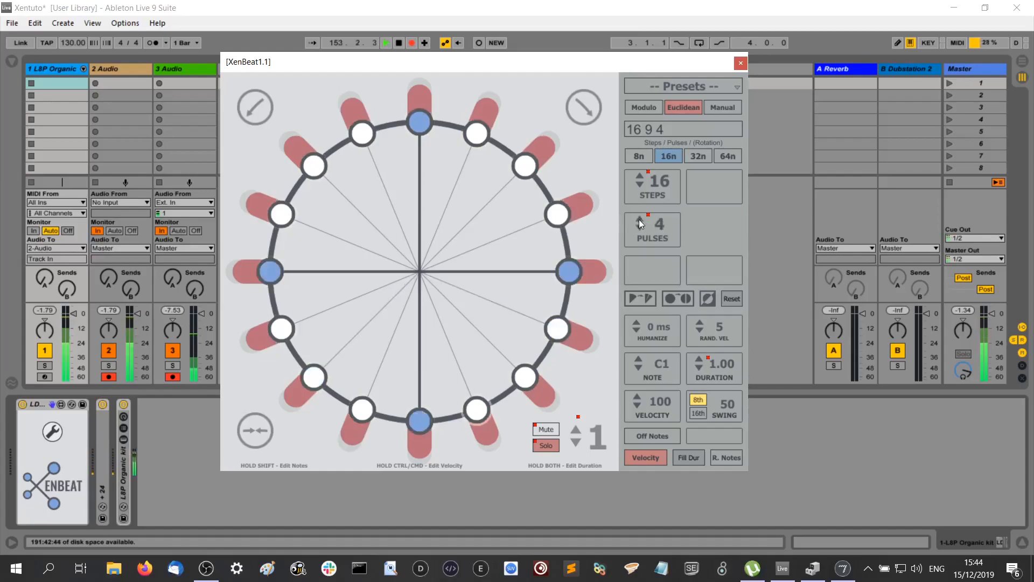
left_click(639, 220)
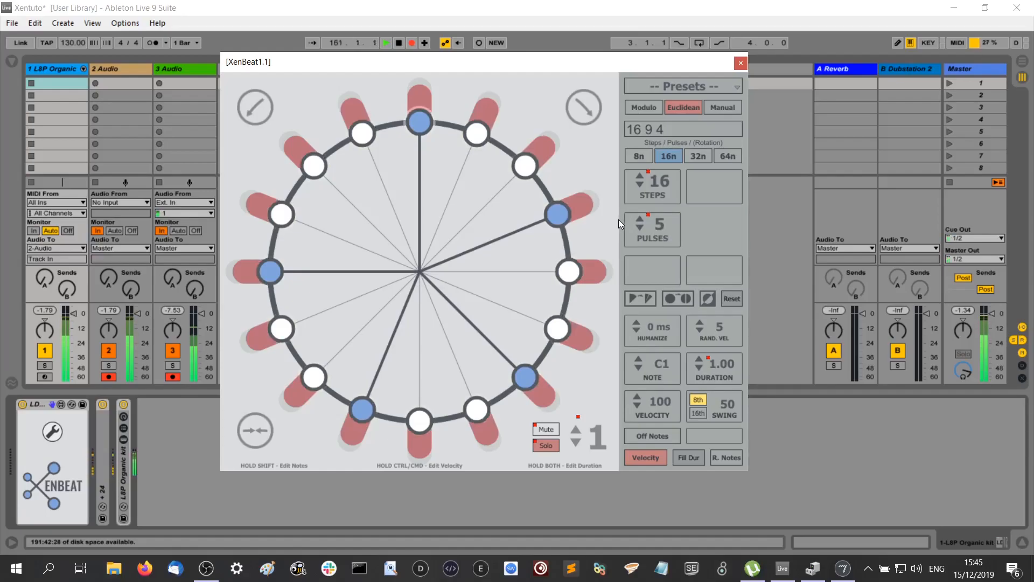
- Load the rhythm presets Tresillo, Cinquillo and finally Venda Drum on layer 1
left_click(738, 87)
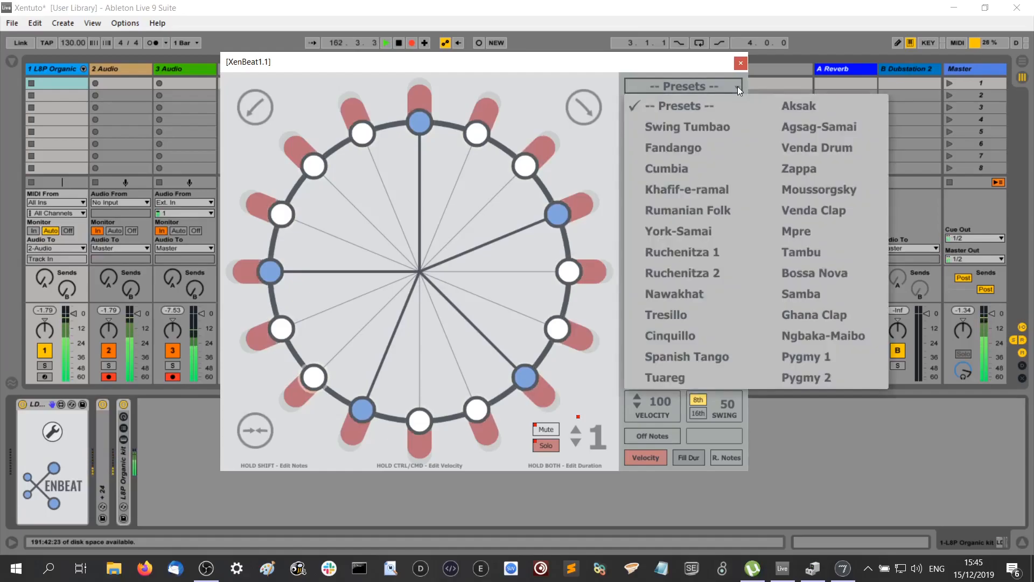
left_click(677, 311)
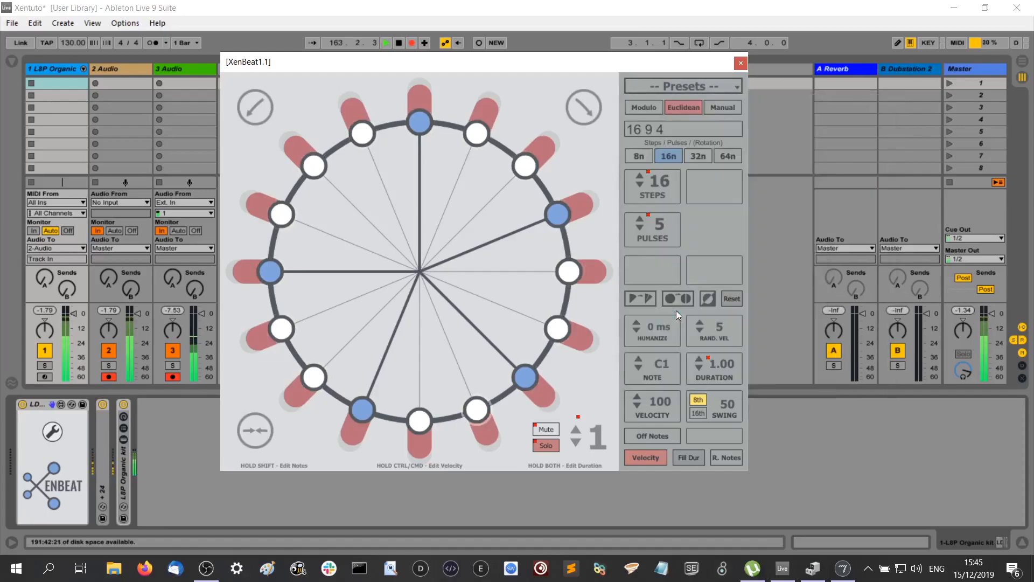
left_click(690, 85)
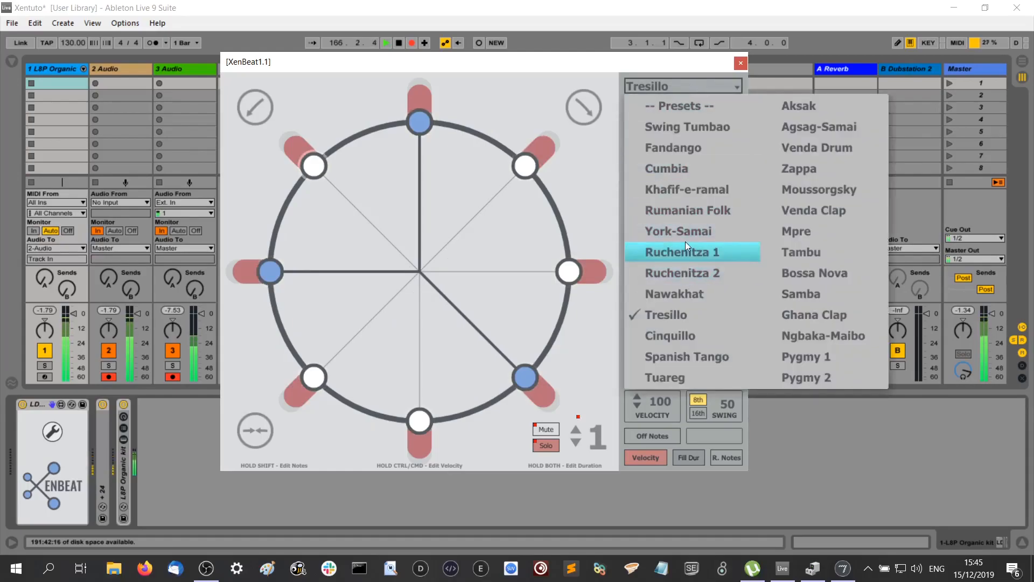
left_click(683, 339)
left_click(679, 86)
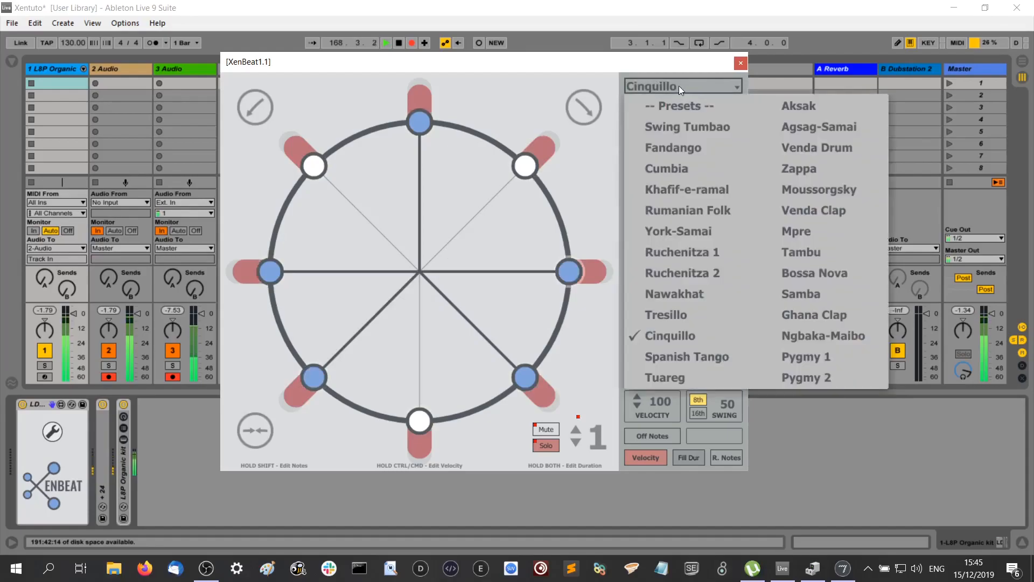
left_click(819, 145)
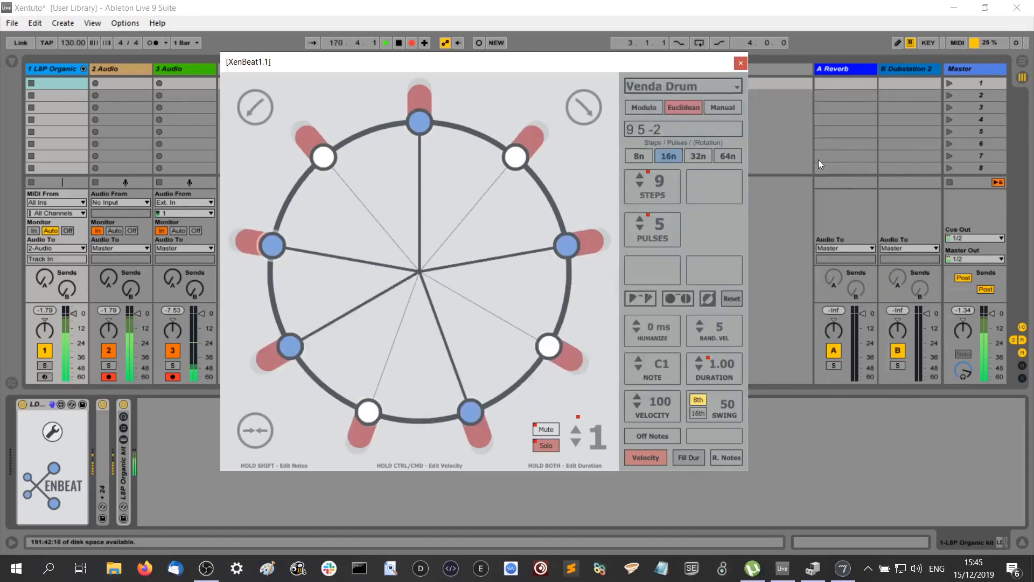
- Raise layer 1 to 16 steps and browse the rhythm presets without loading another one
left_click(640, 176)
left_click(640, 176)
left_click(640, 176)
left_click(640, 176)
left_click(640, 176)
left_click(640, 176)
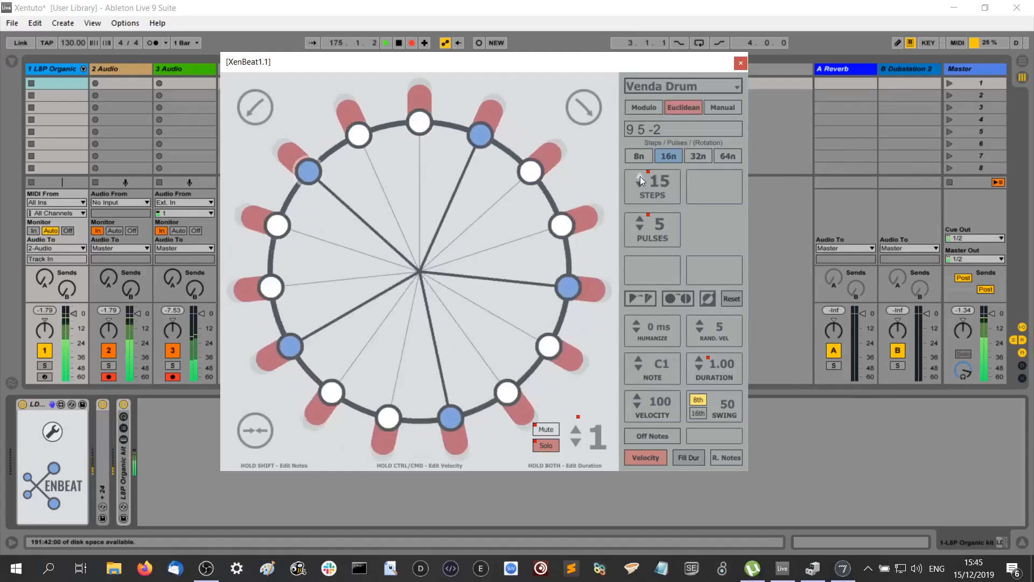
left_click(640, 176)
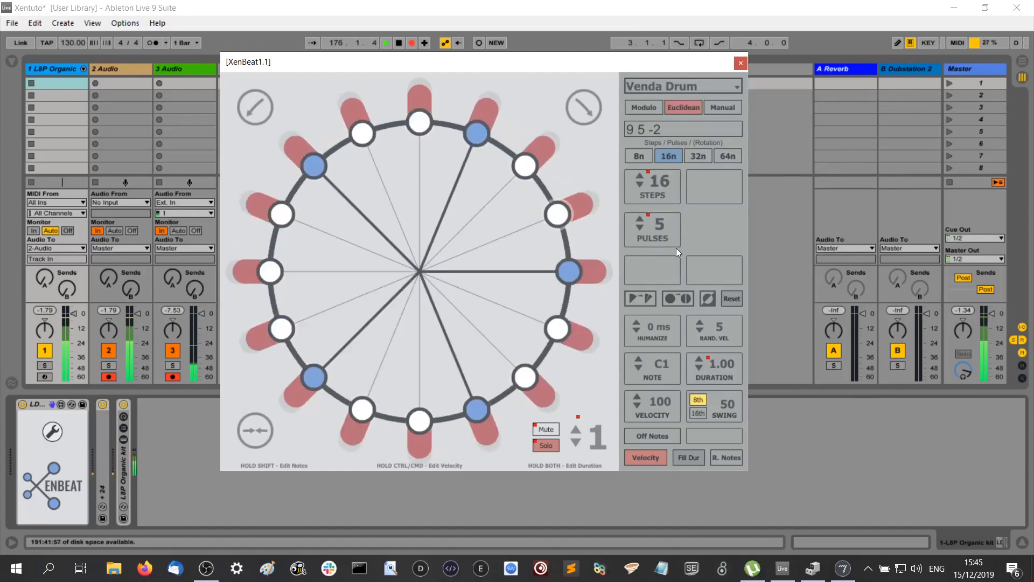
left_click(699, 88)
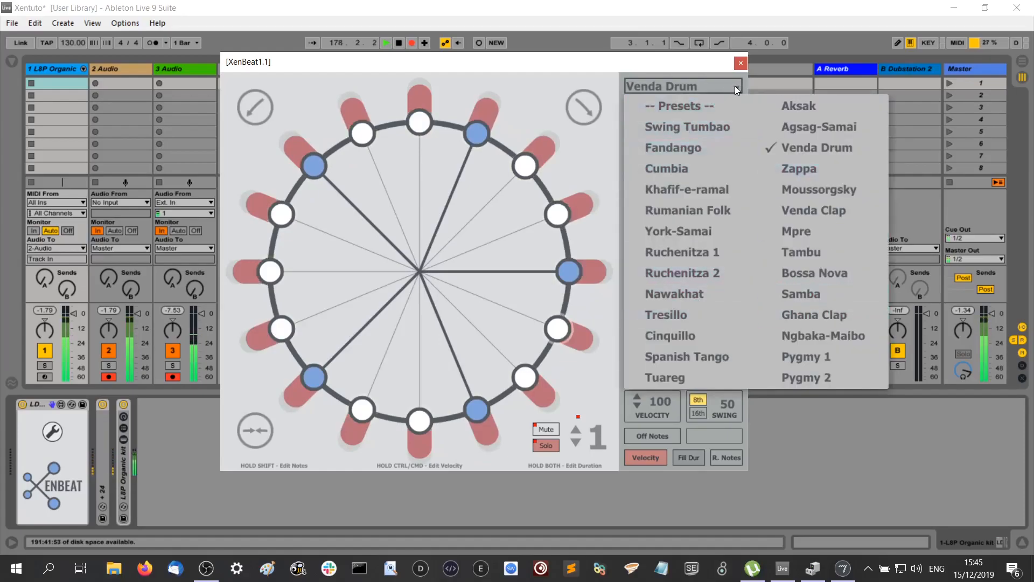
left_click(692, 62)
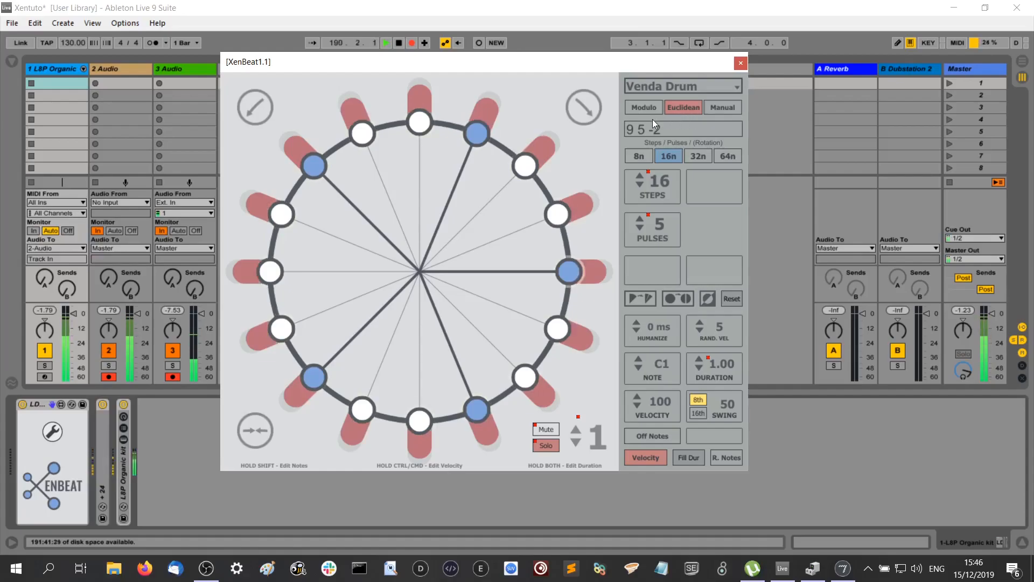
- Lower layer 1 to 3 pulses and realign the pattern so a beat falls on the first step
left_click(641, 228)
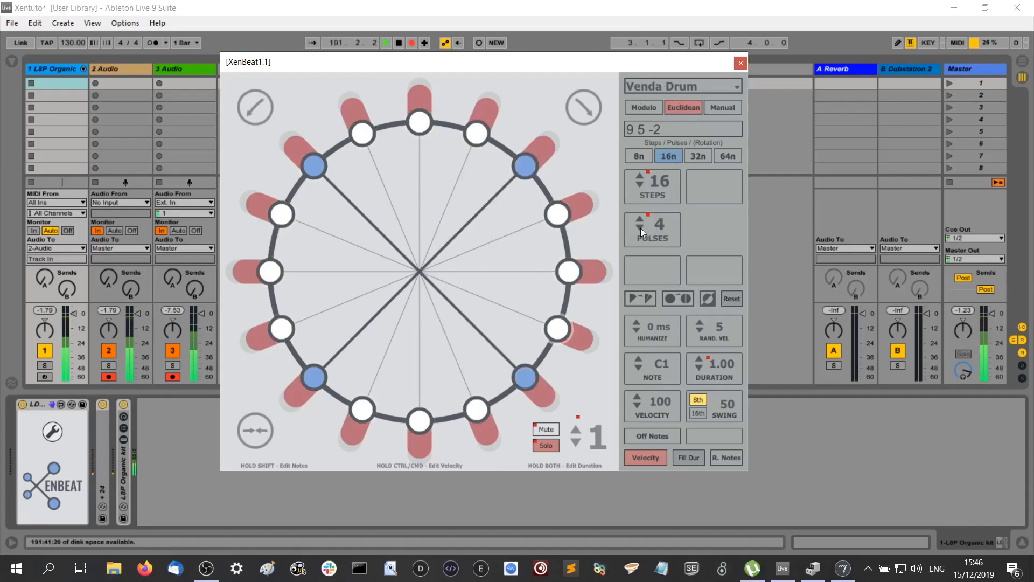
left_click(641, 228)
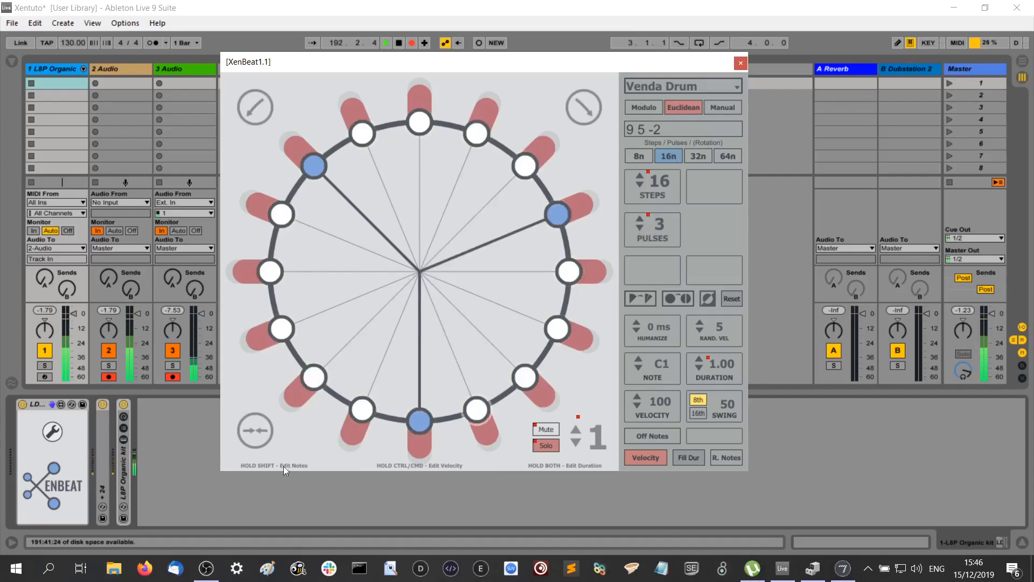
left_click(258, 434)
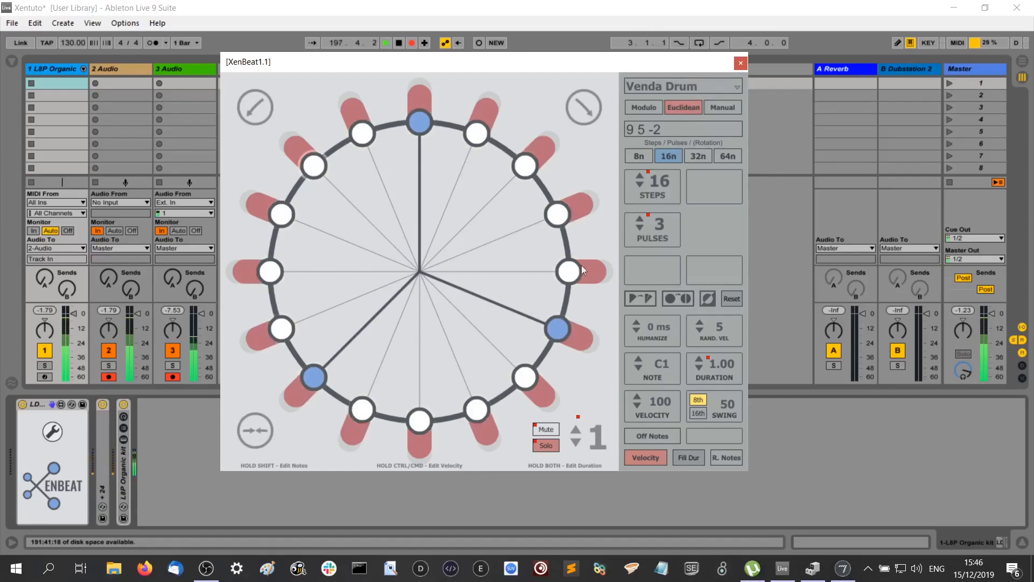
- Shift the beats on steps 6 and 11 of layer 1 to steps 7 and 13
left_click(313, 378)
left_click(273, 276)
left_click(525, 377)
left_click(557, 331)
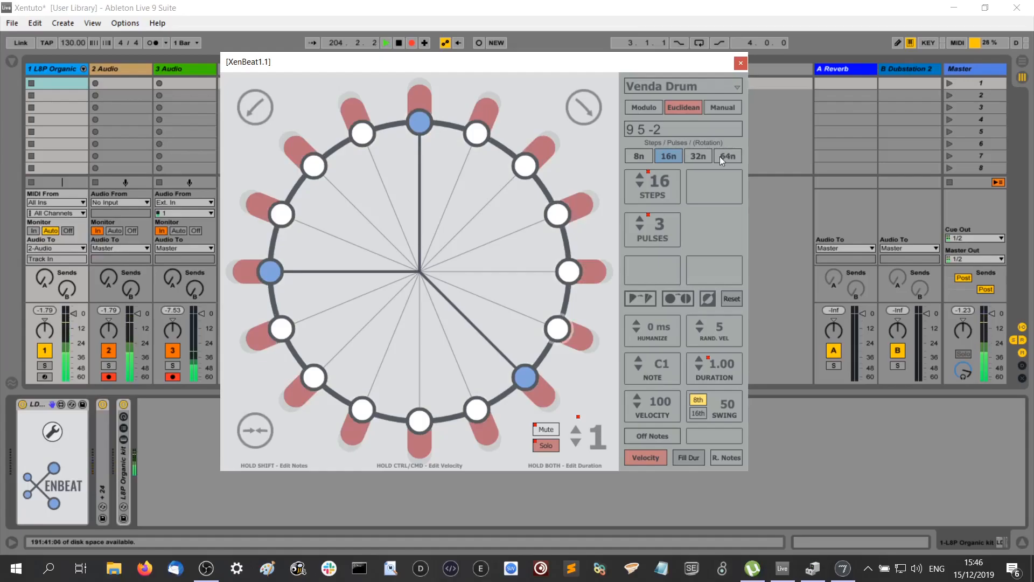
- Switch layer 1 to Modulo mode with 4 pulses and raise the interval one at a time to 9
left_click(651, 109)
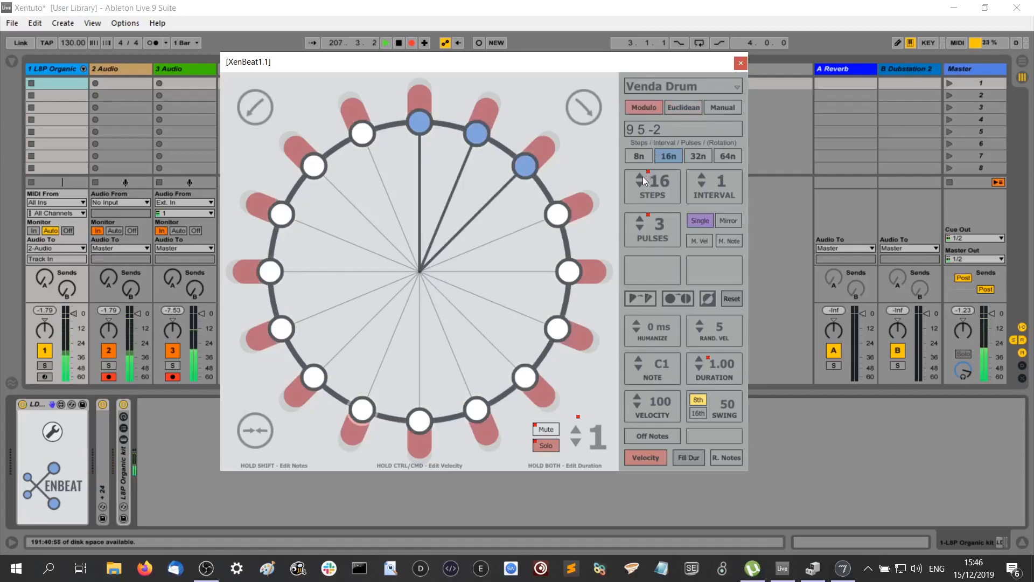
left_click(641, 221)
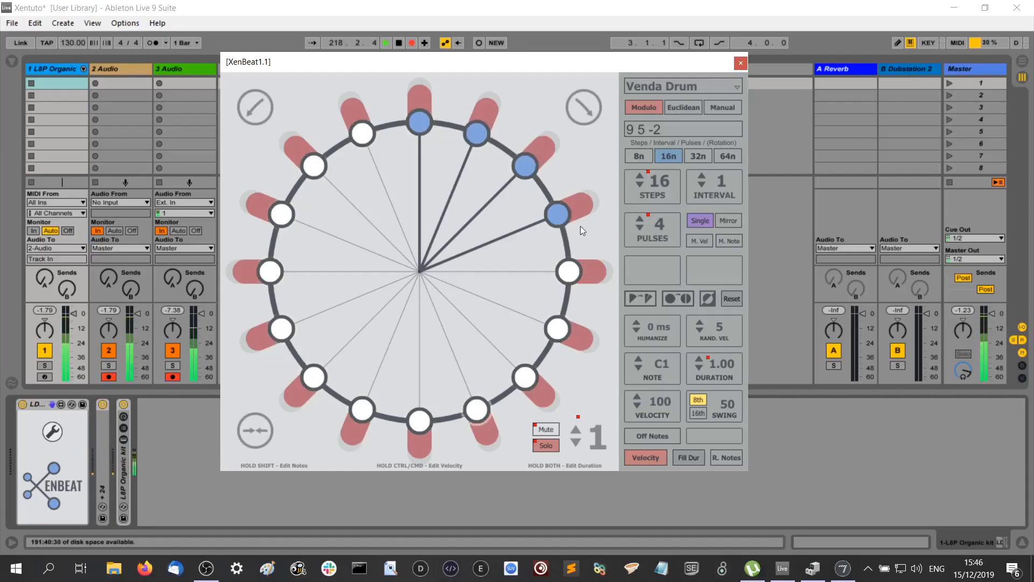
left_click(701, 176)
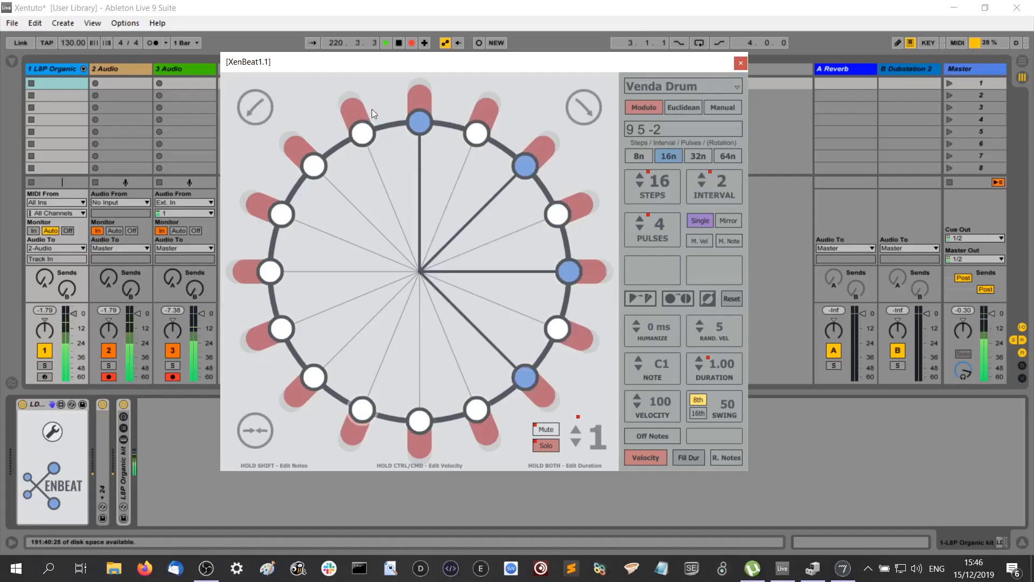
left_click(701, 177)
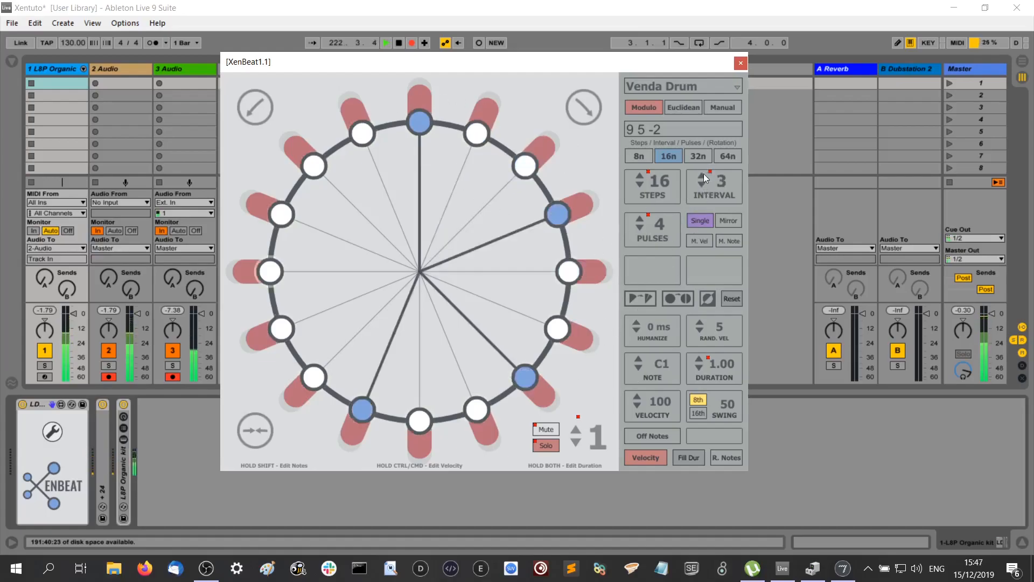
left_click(703, 174)
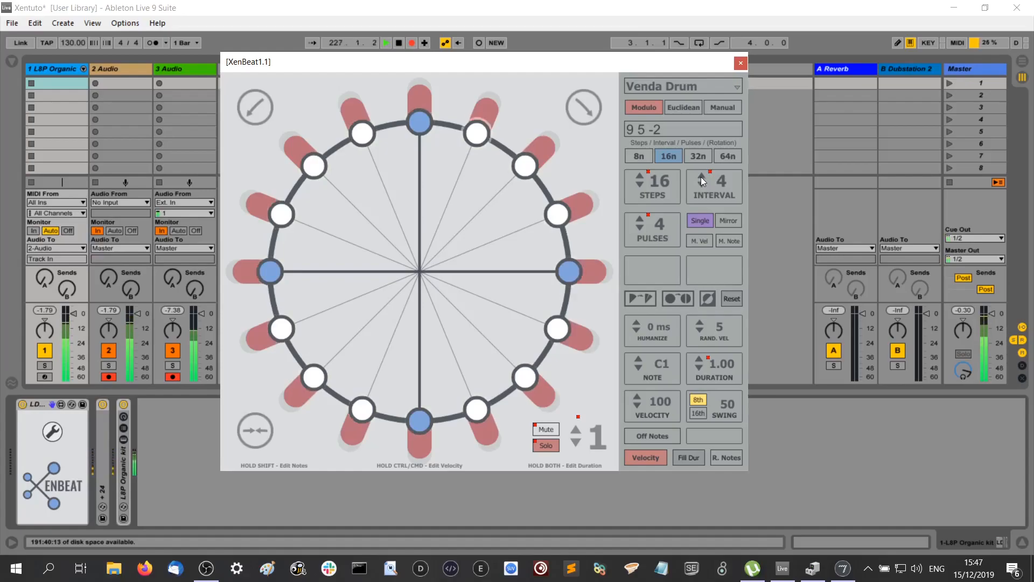
left_click(700, 177)
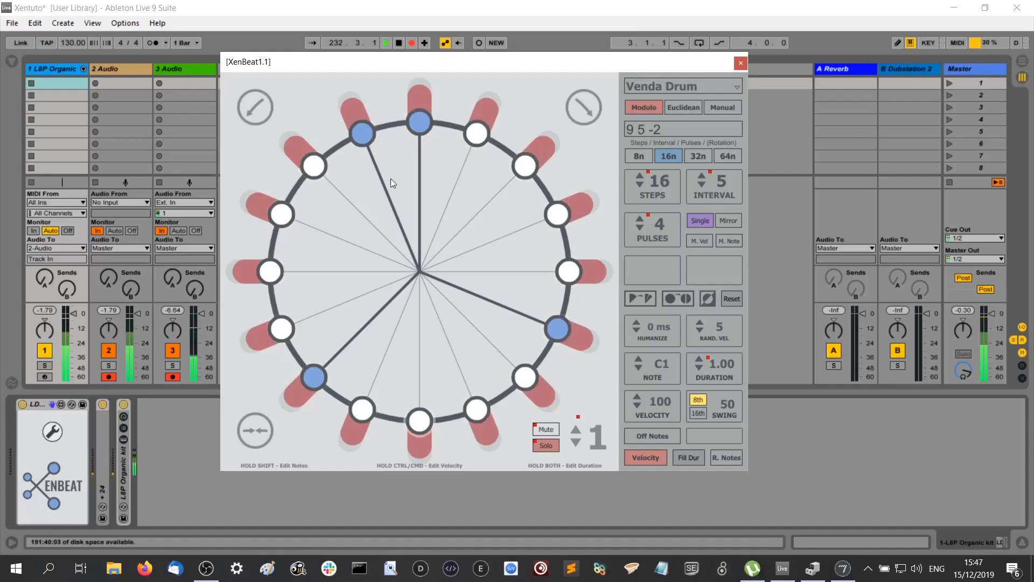
left_click(702, 176)
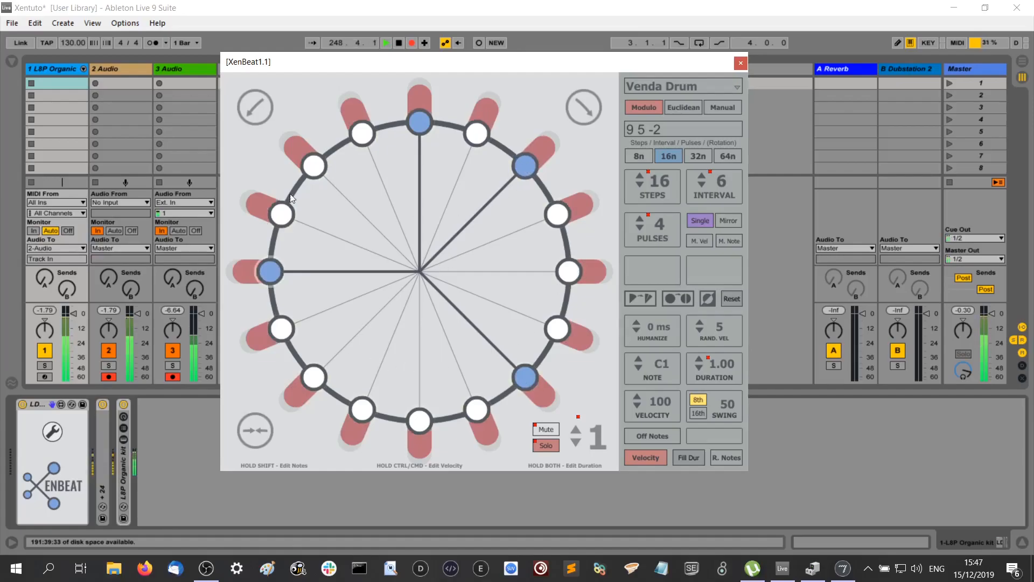
left_click(701, 176)
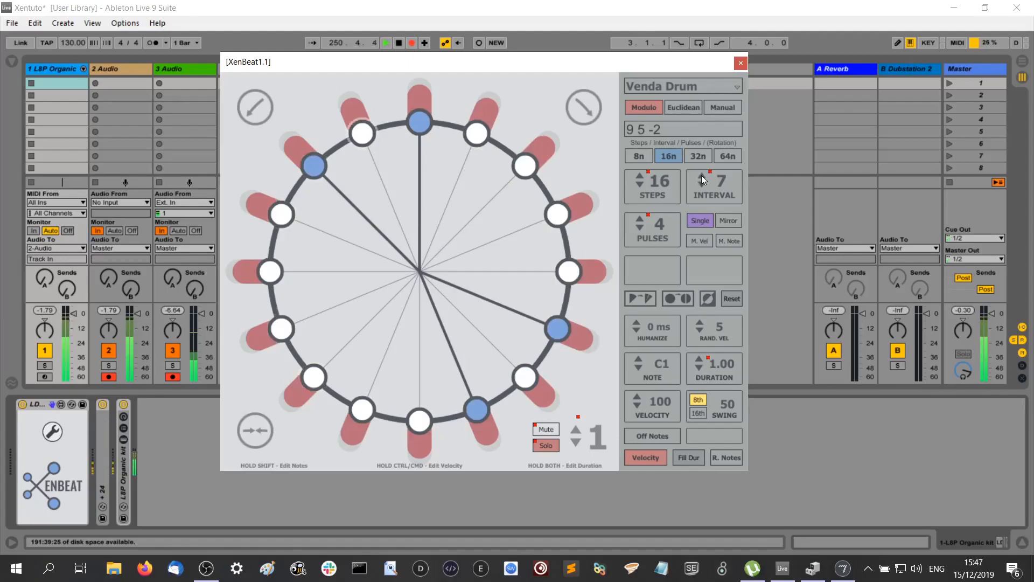
left_click(701, 176)
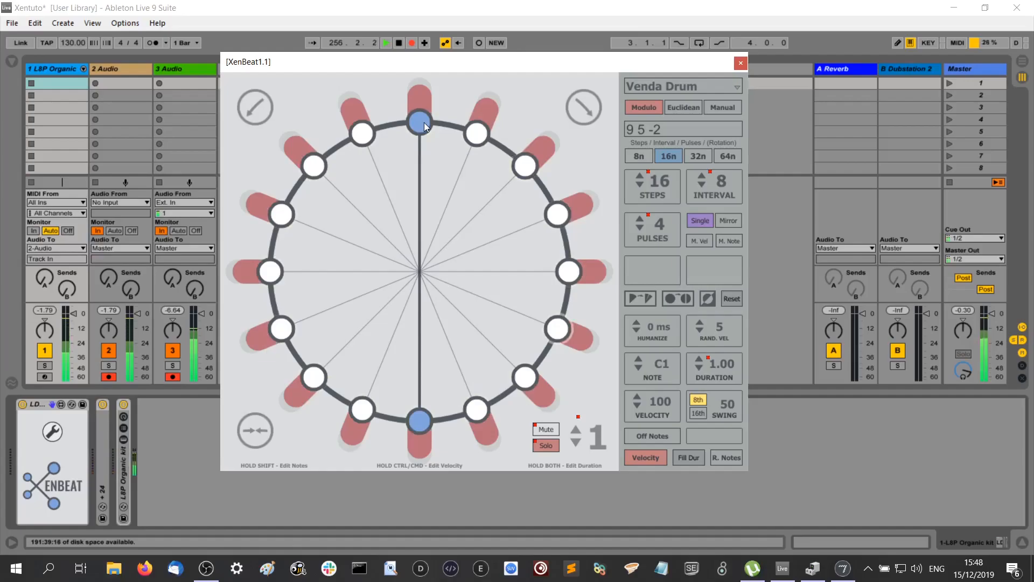
left_click(702, 177)
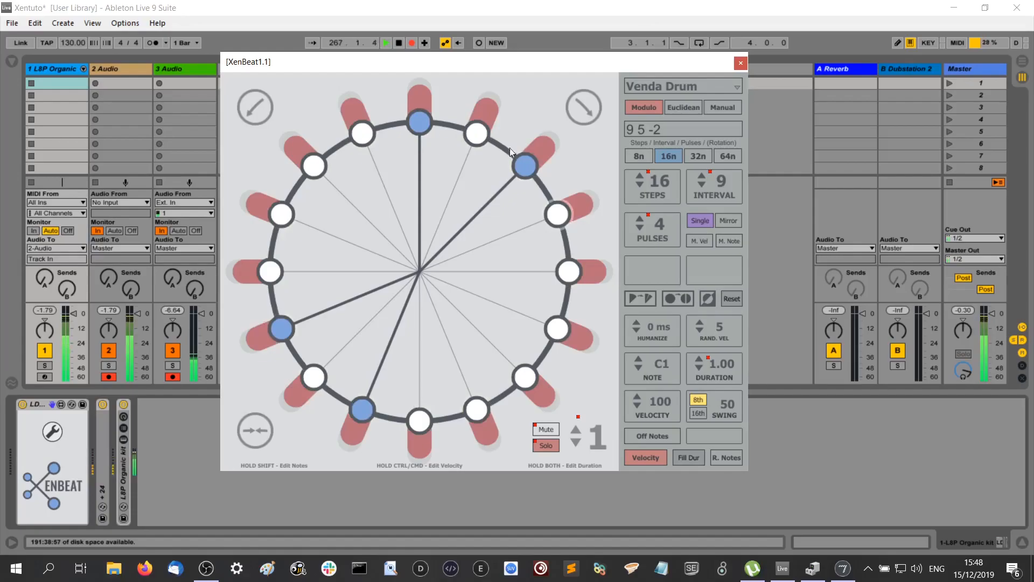
- Change the Modulo pattern from Single to Mirror and lower its interval to 1
left_click(728, 221)
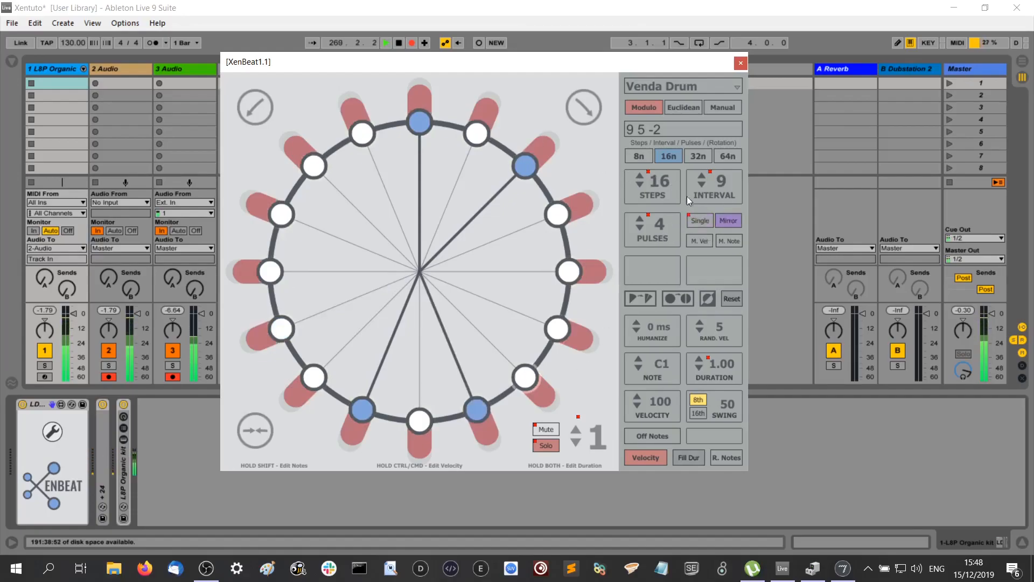
left_click(701, 185)
left_click(701, 186)
left_click(700, 185)
left_click(700, 185)
left_click(700, 185)
left_click(700, 185)
left_click(701, 186)
left_click(700, 185)
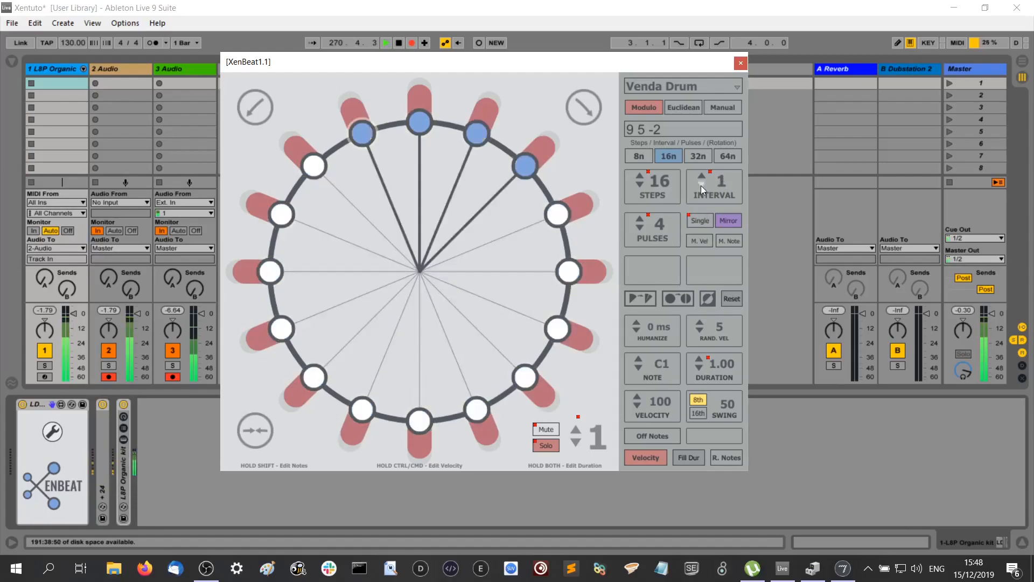
- Lower the mirrored pattern's pulses to 2, and raise them one at a time to 5
left_click(641, 228)
left_click(641, 227)
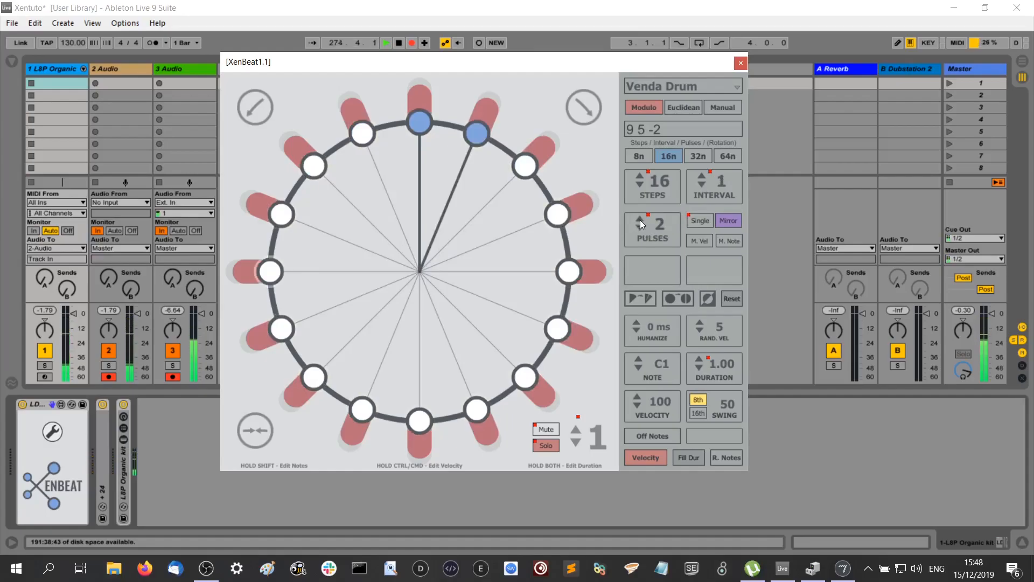
left_click(641, 219)
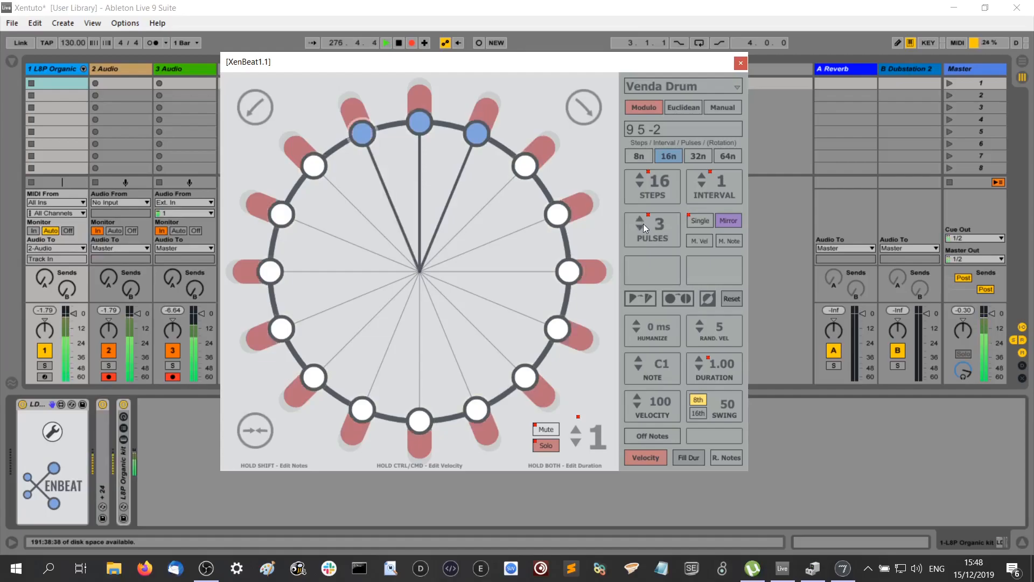
left_click(641, 221)
left_click(640, 222)
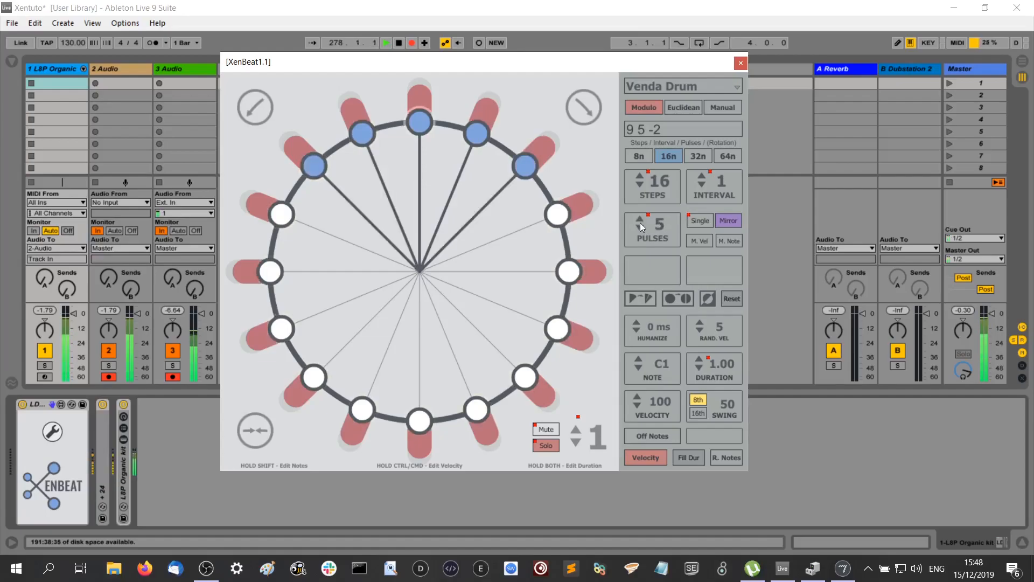
- Try intervals 2 and 3 on the mirrored pattern, and return to interval 1 in Single mode
left_click(702, 179)
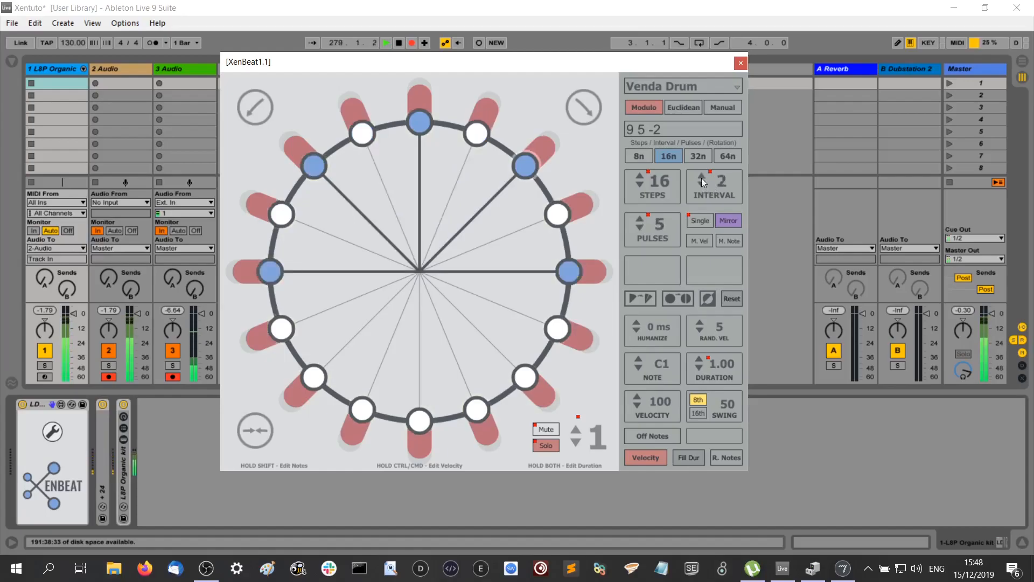
left_click(701, 178)
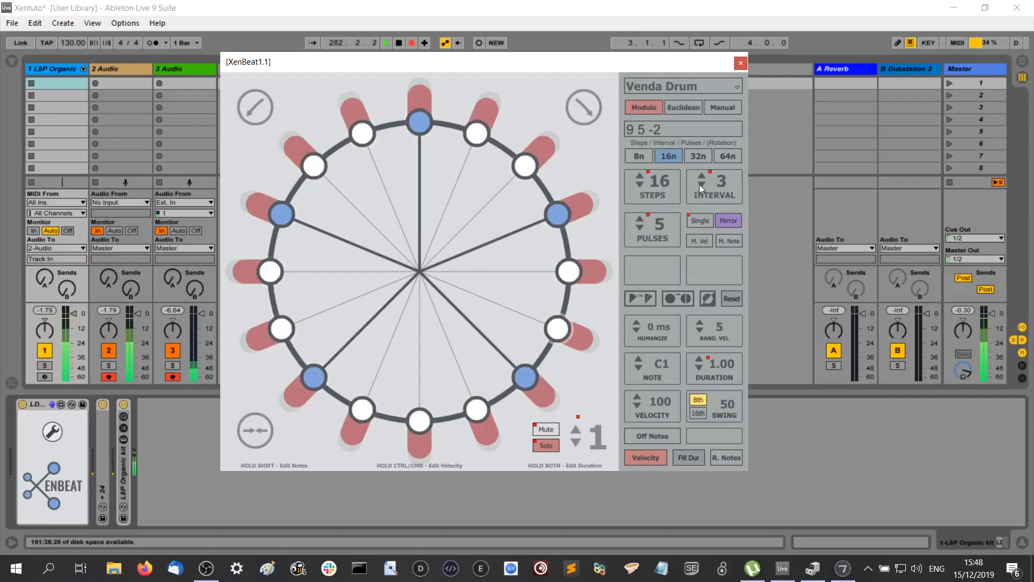
left_click_drag(700, 183, 680, 204)
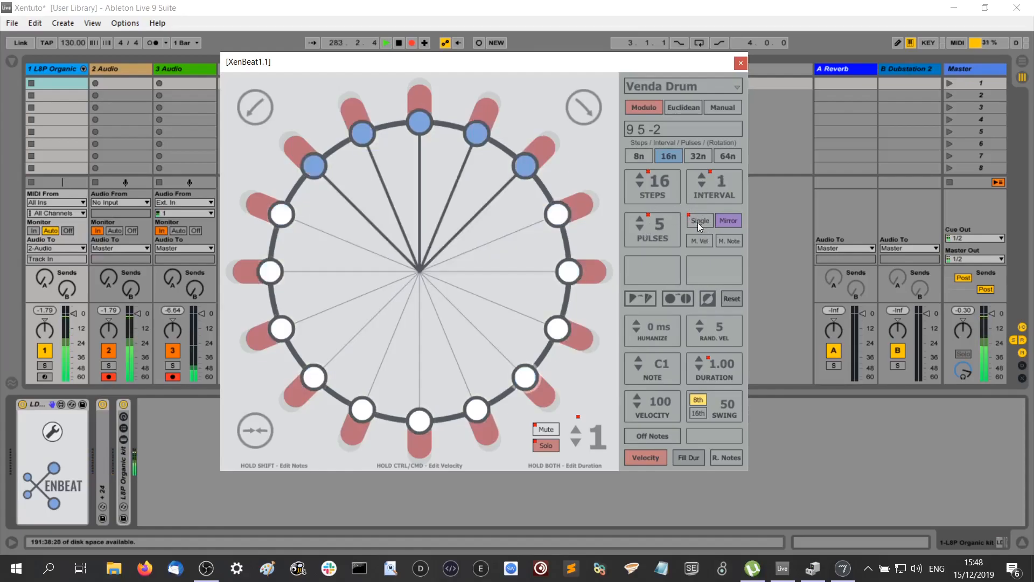
left_click(699, 221)
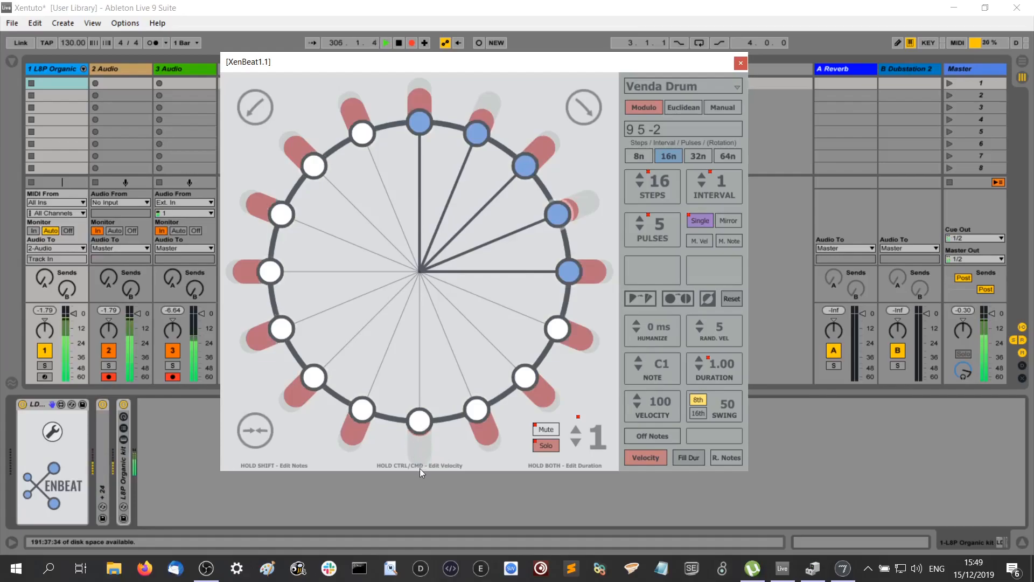
- Raise the velocity of step 9 to full, and try C#1 as layer 1's note before restoring C1
left_click_drag(427, 431, 433, 404)
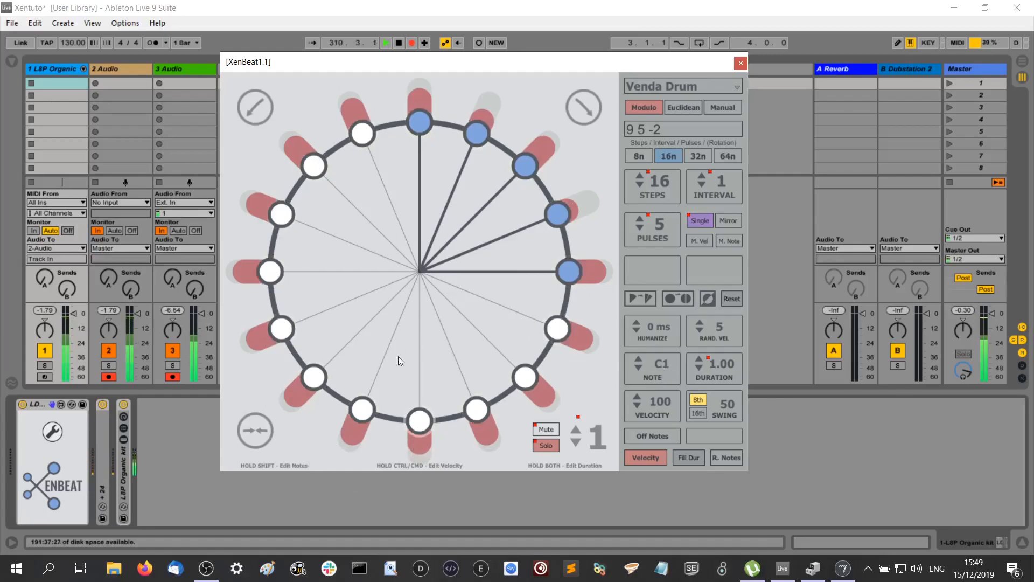
left_click(639, 360)
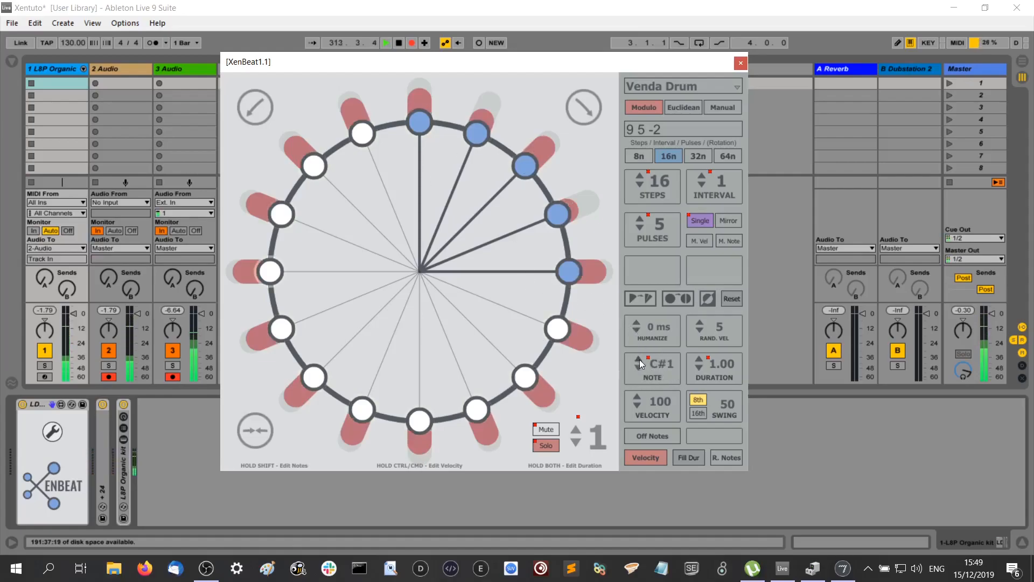
left_click(639, 372)
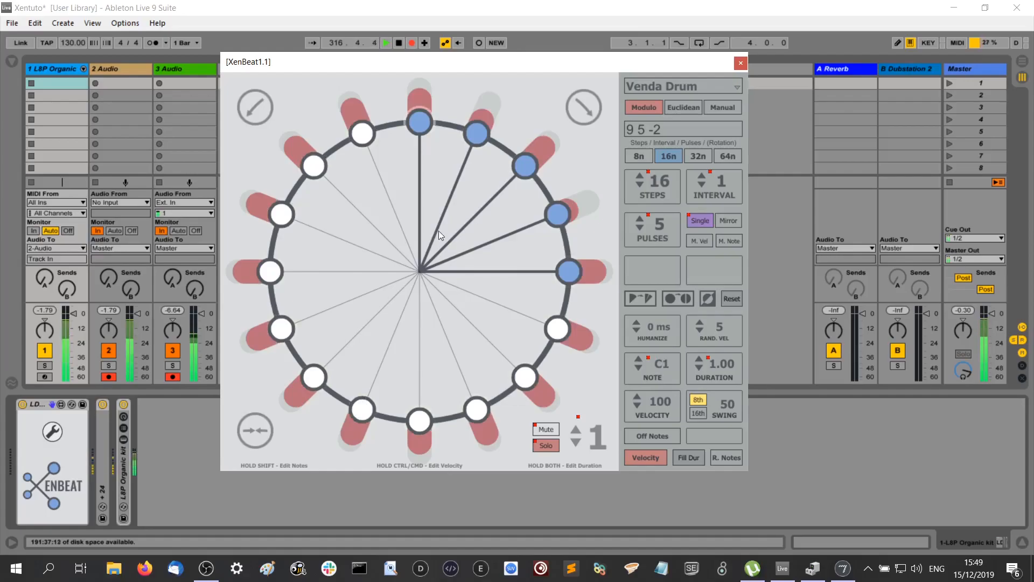
- Give individual beats their own notes: D#1 on step 2 and C#1 on step 3
key("shift")
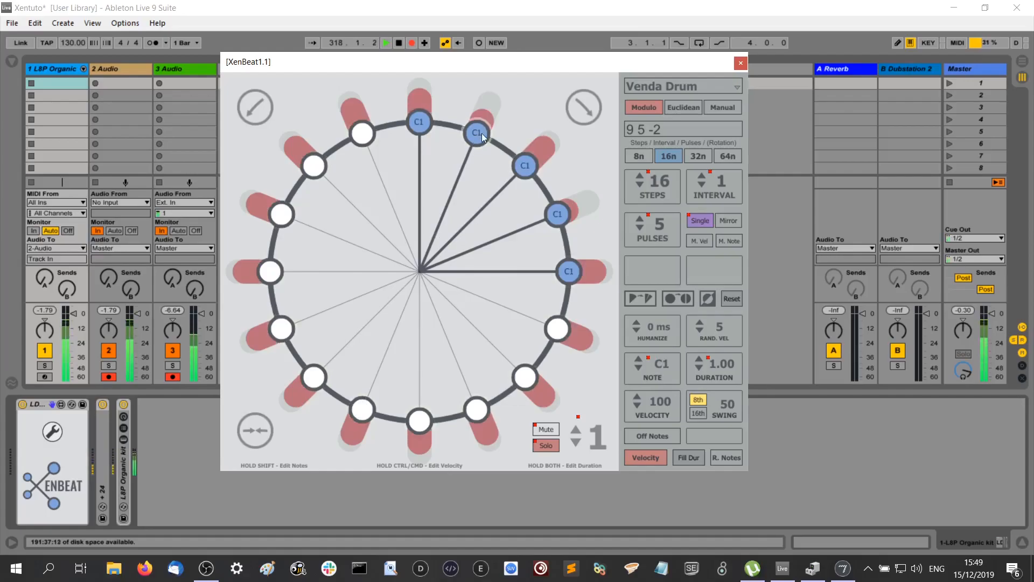
left_click_drag(475, 132, 476, 128)
left_click_drag(528, 166, 529, 164)
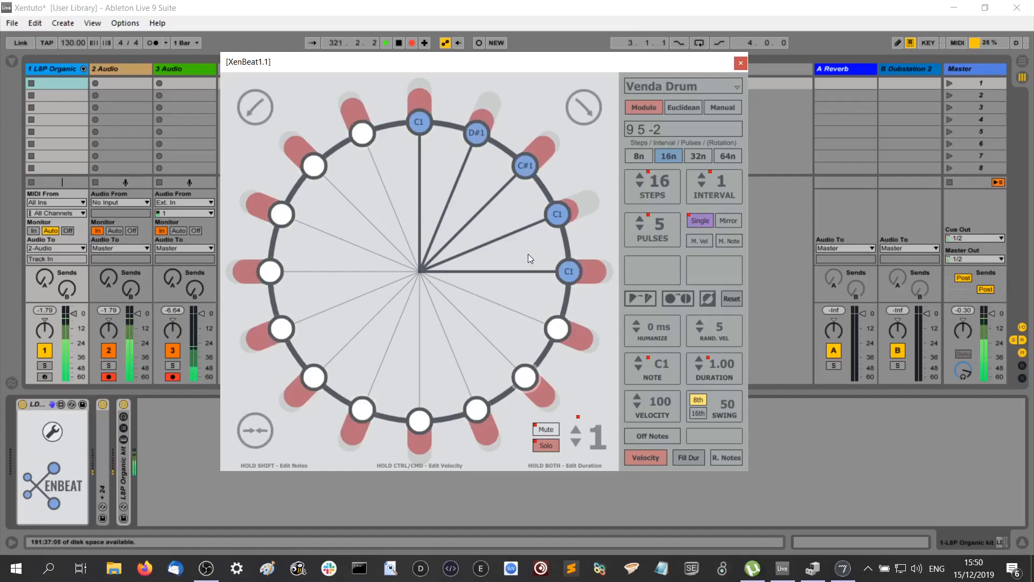
- Look through layers 2 and 3, return to layer 1 and enable M. Vel for its Modulo pattern
left_click(575, 429)
left_click(575, 429)
left_click(575, 441)
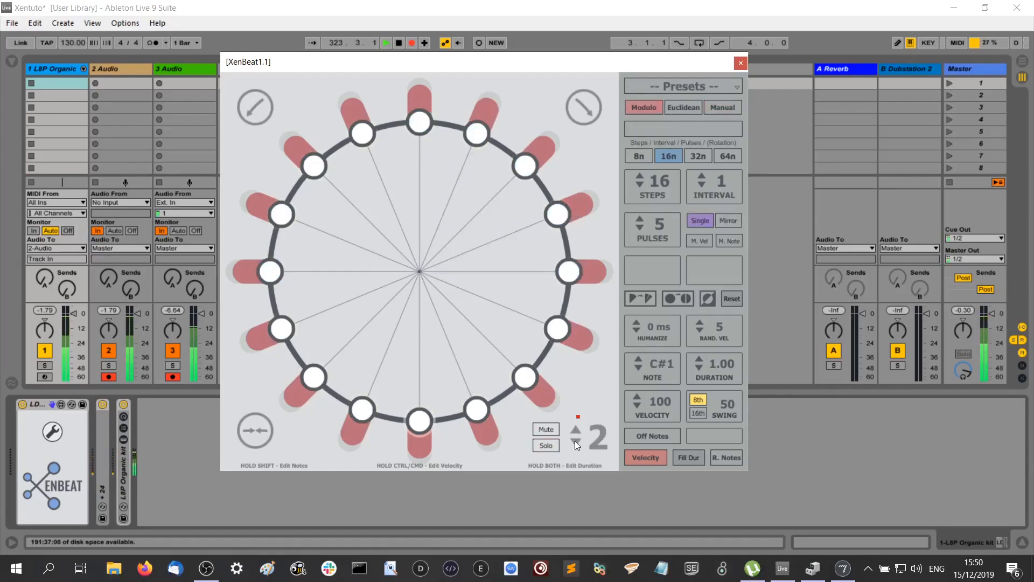
left_click(575, 441)
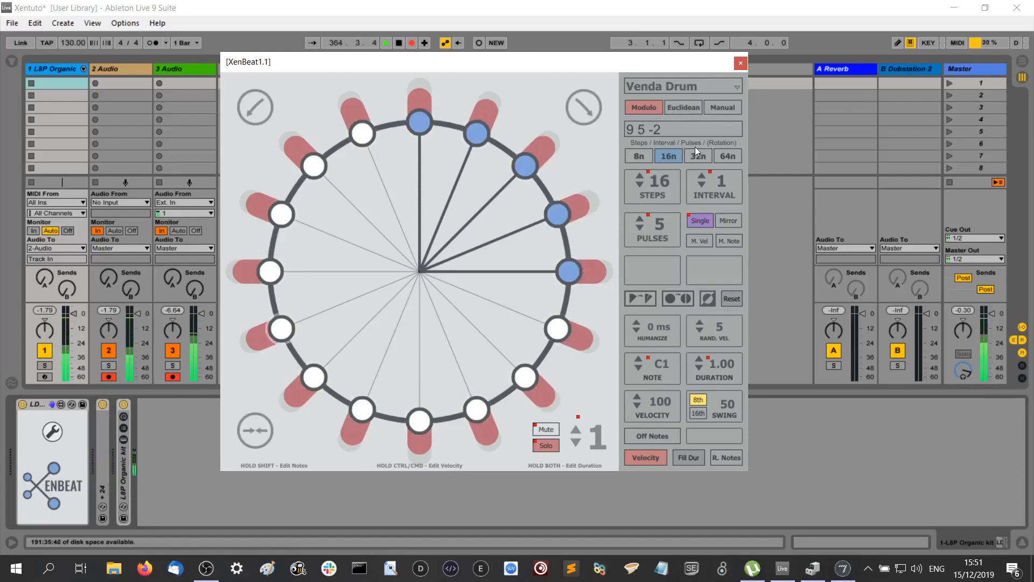
left_click(696, 237)
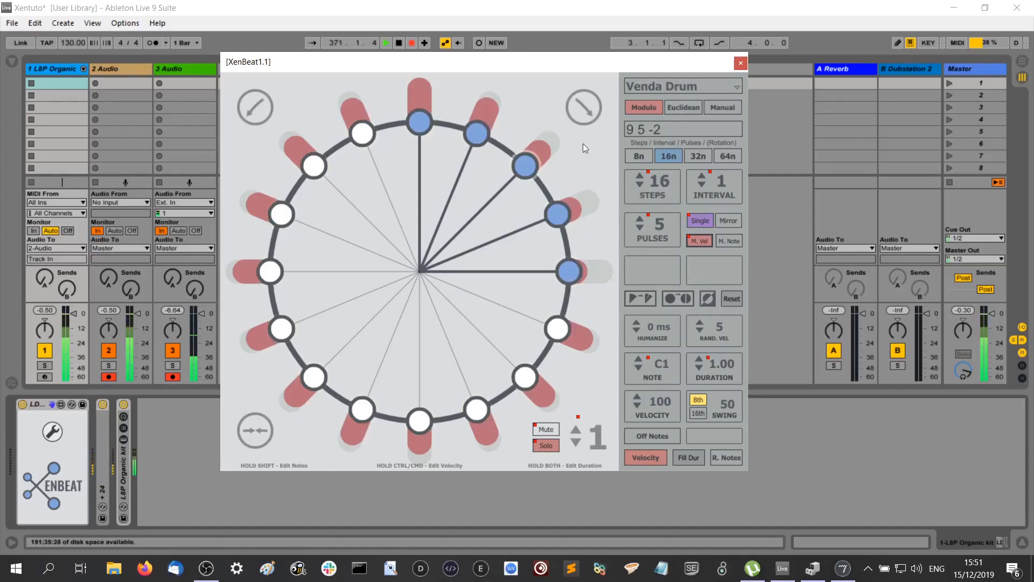
- Try the modulated velocity with intervals up to 6, turn M. Vel off and return the pattern to interval 1
scroll(703, 175, "up", 5)
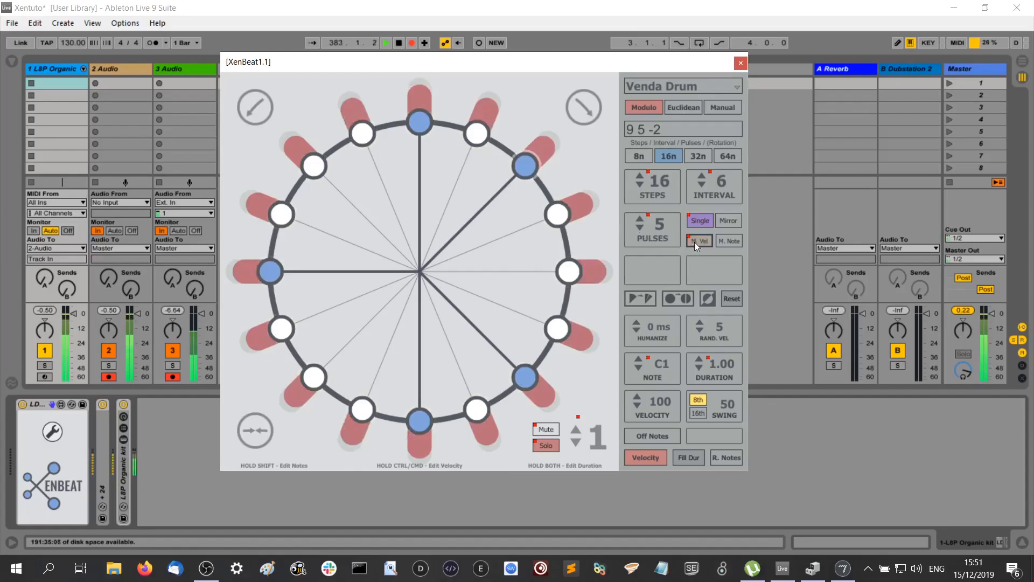
left_click(700, 184)
left_click(701, 184)
left_click(701, 184)
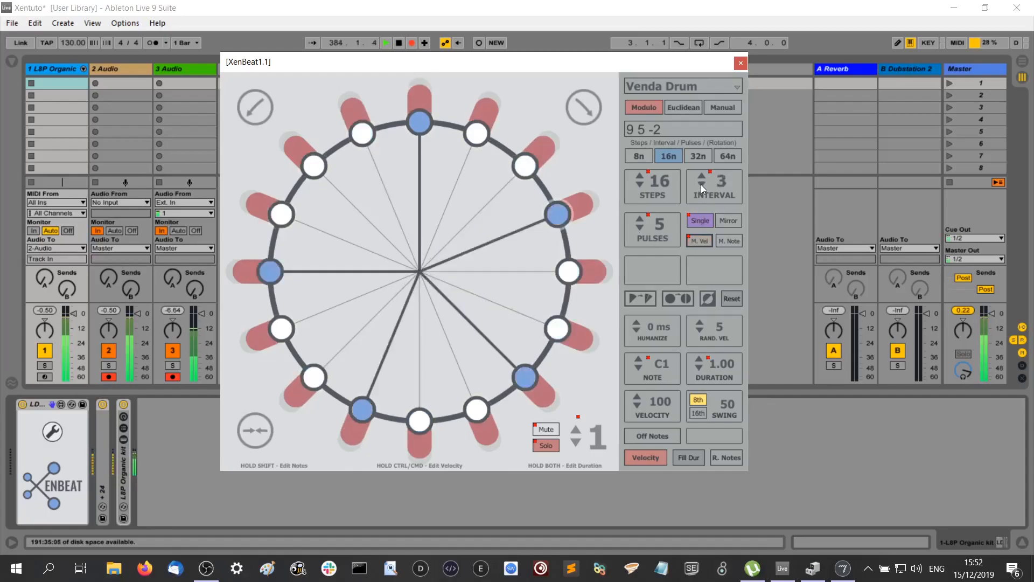
left_click(700, 184)
left_click(701, 184)
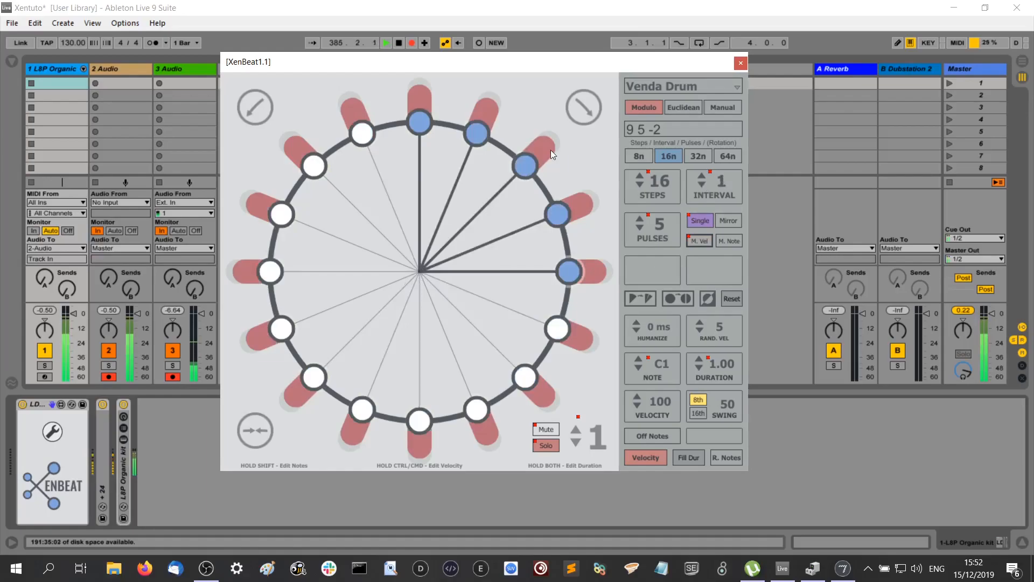
- Enable M. Note for layer 1's pattern and try note interval 2 before setting it to 3, checking the steps' notes
key("shift")
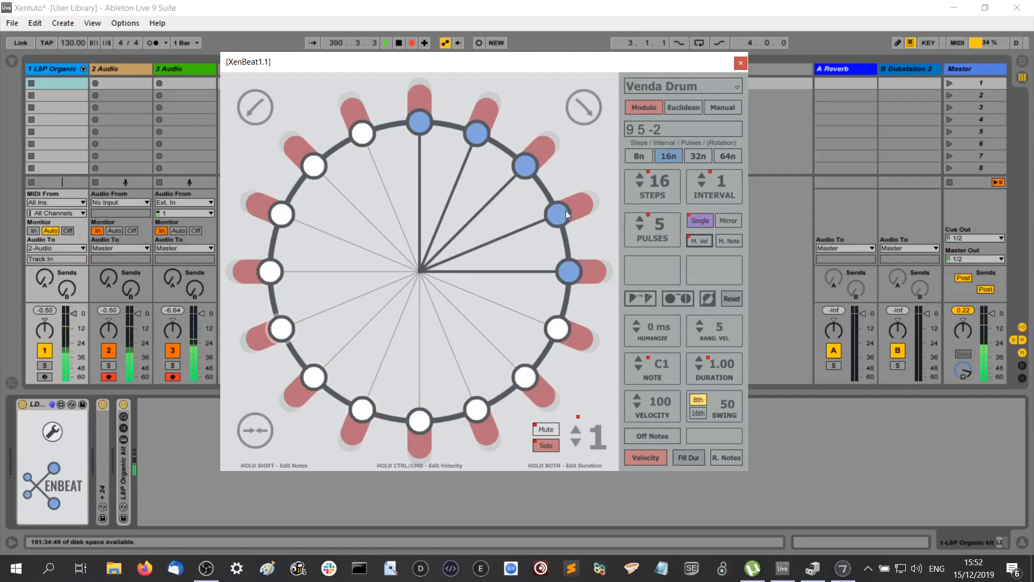
key("shift")
left_click(729, 241)
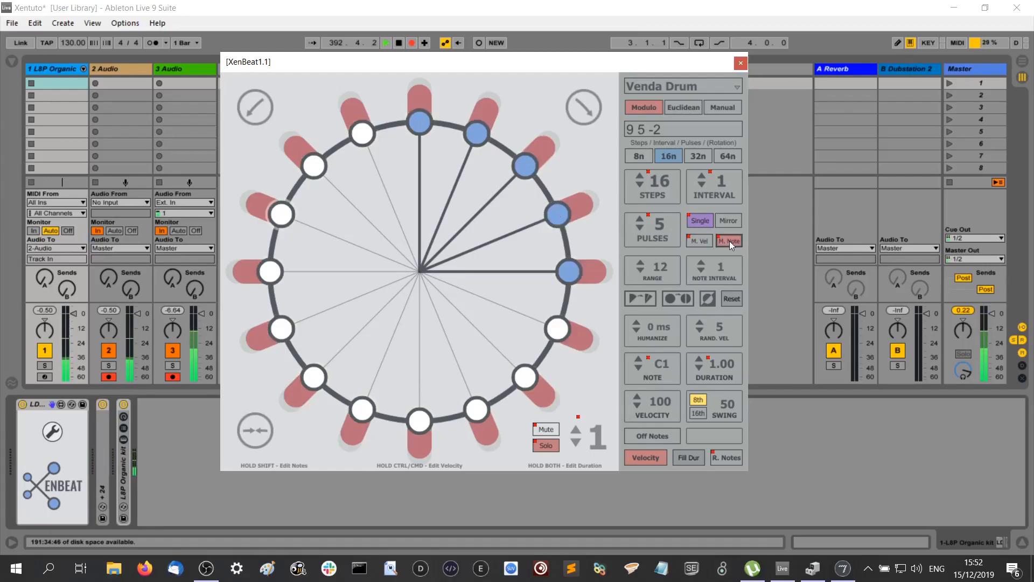
key("shift")
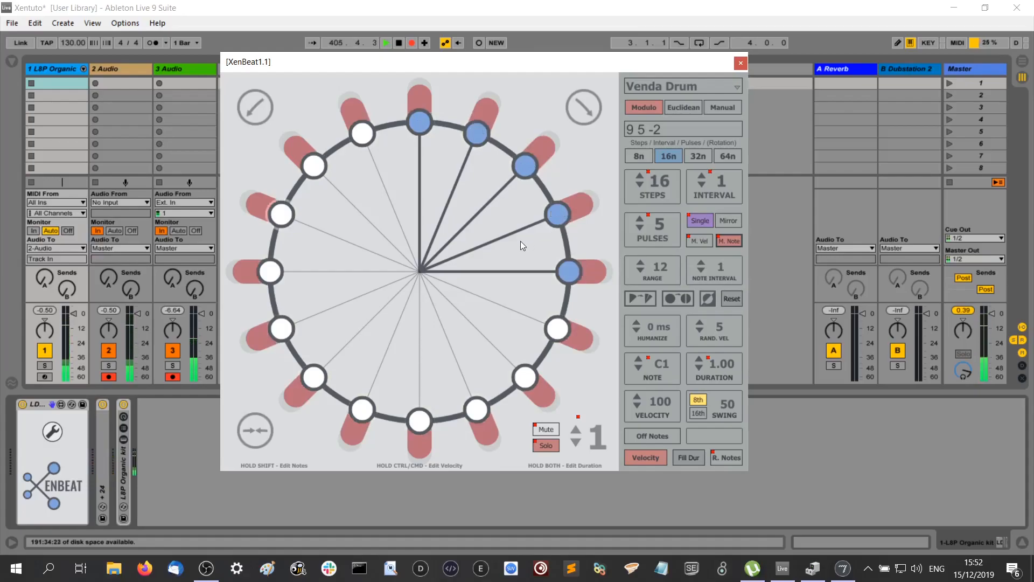
left_click(702, 263)
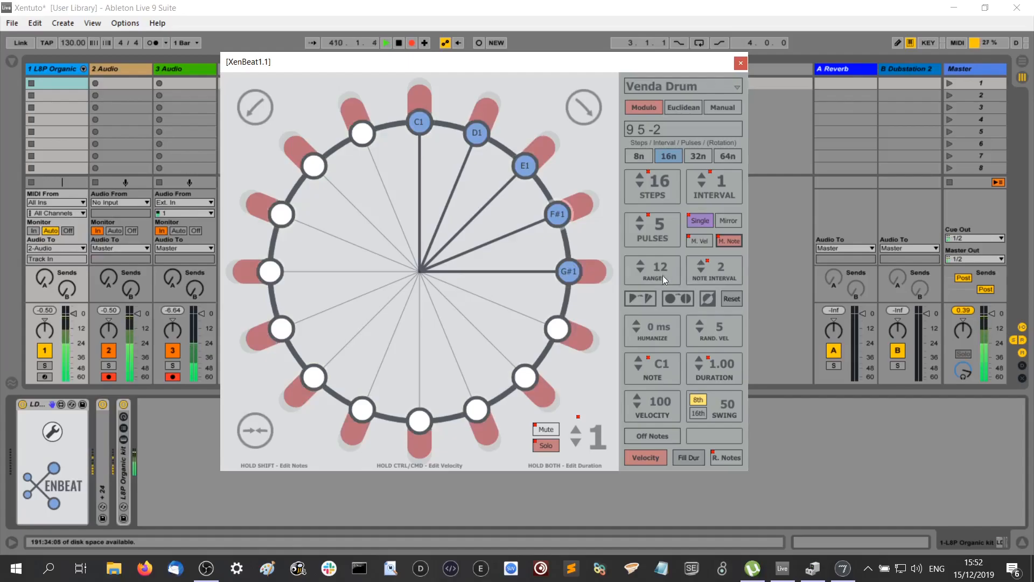
left_click(702, 262)
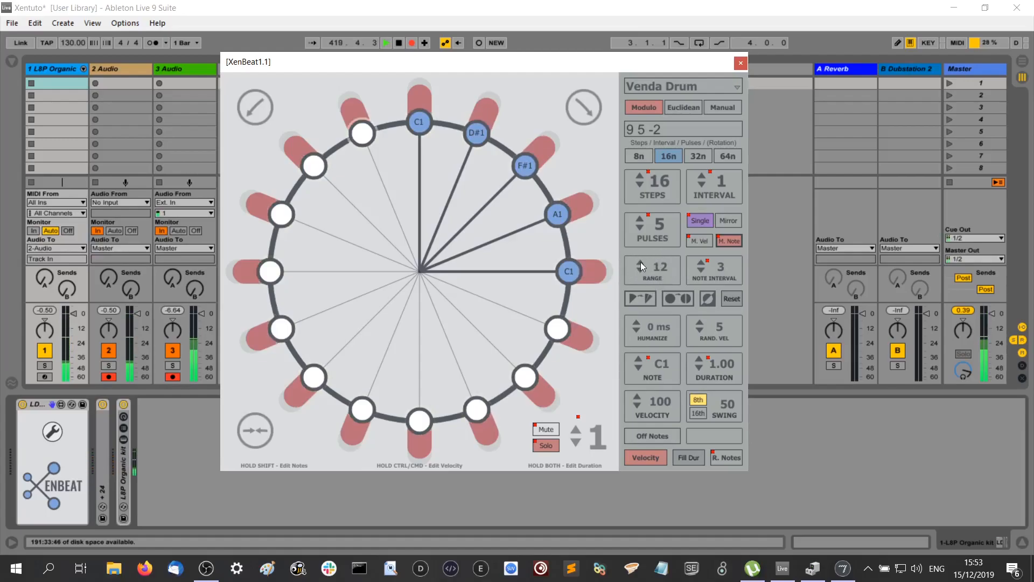
- Try ranges of 16, 14 and 11 for the modulated notes, and settle on a range of 8
scroll(641, 262, "up", 4)
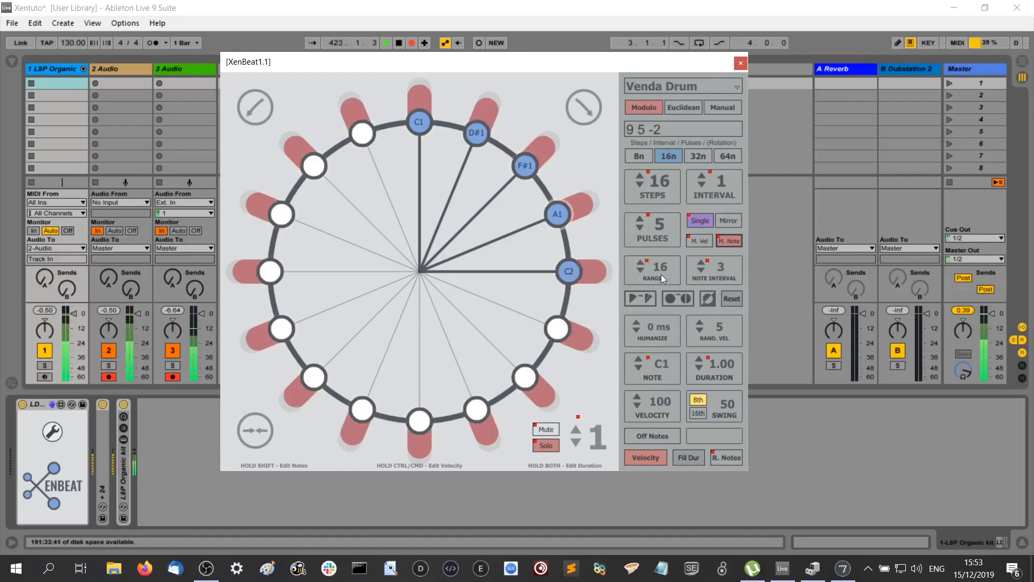
scroll(639, 269, "down", 3)
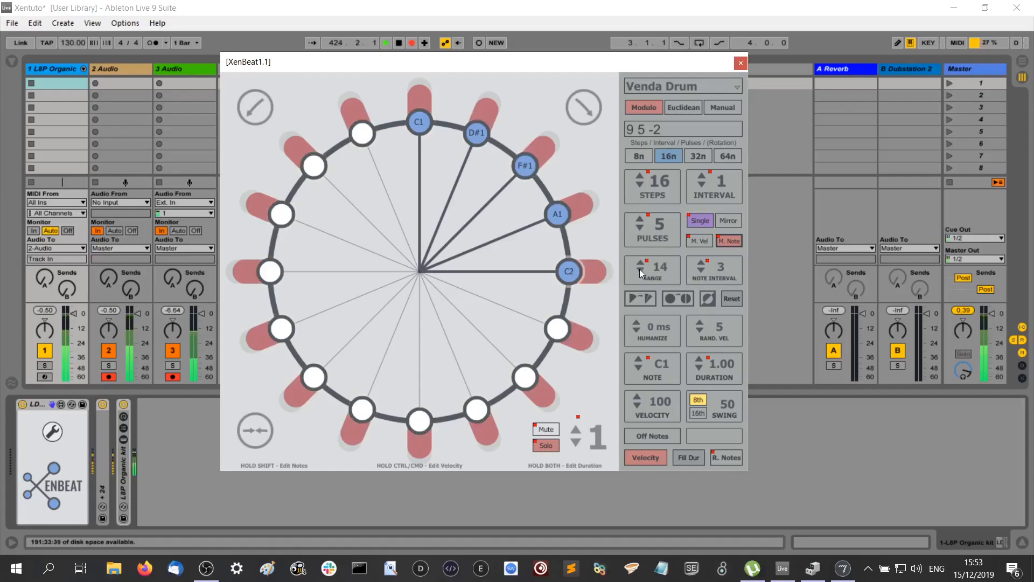
scroll(639, 267, "down", 2)
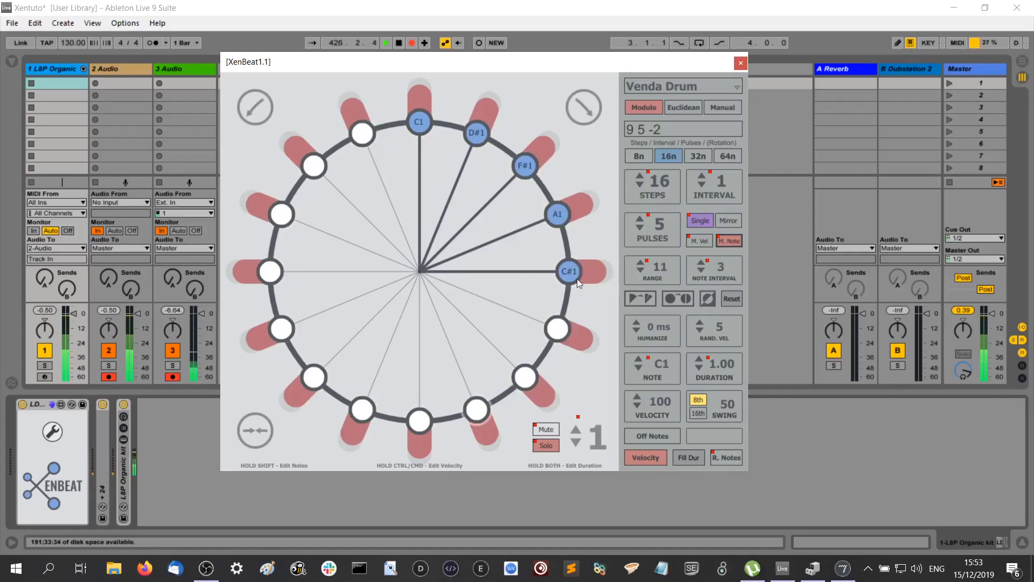
scroll(640, 267, "down", 3)
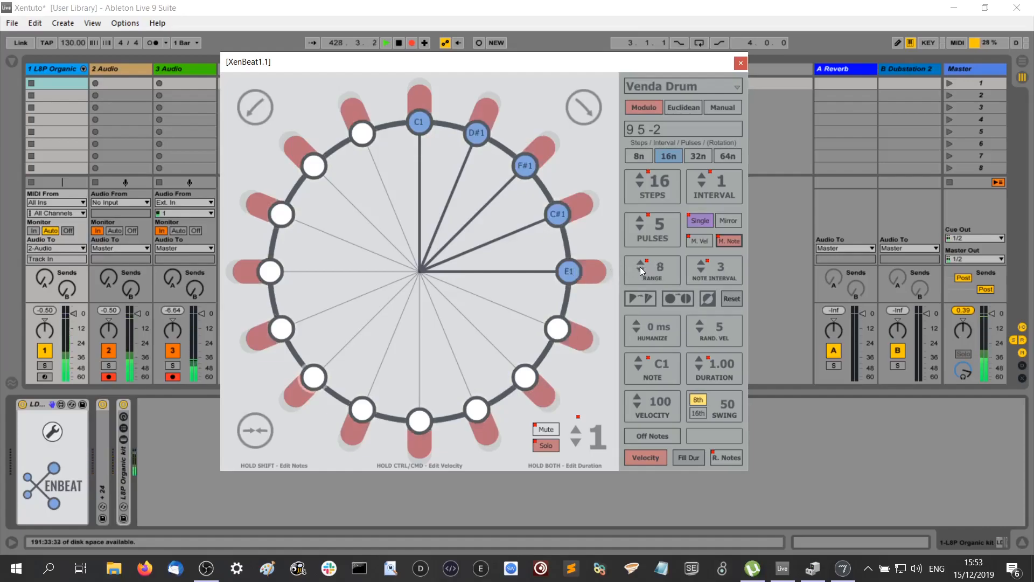
- Set the pattern's interval to 3 and turn off M. Note
key("shift")
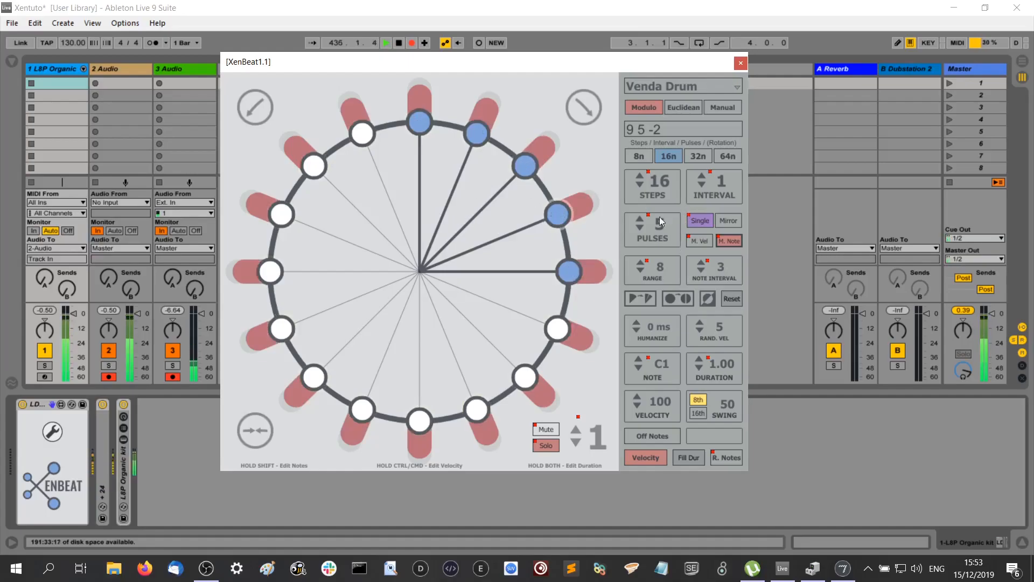
left_click(701, 175)
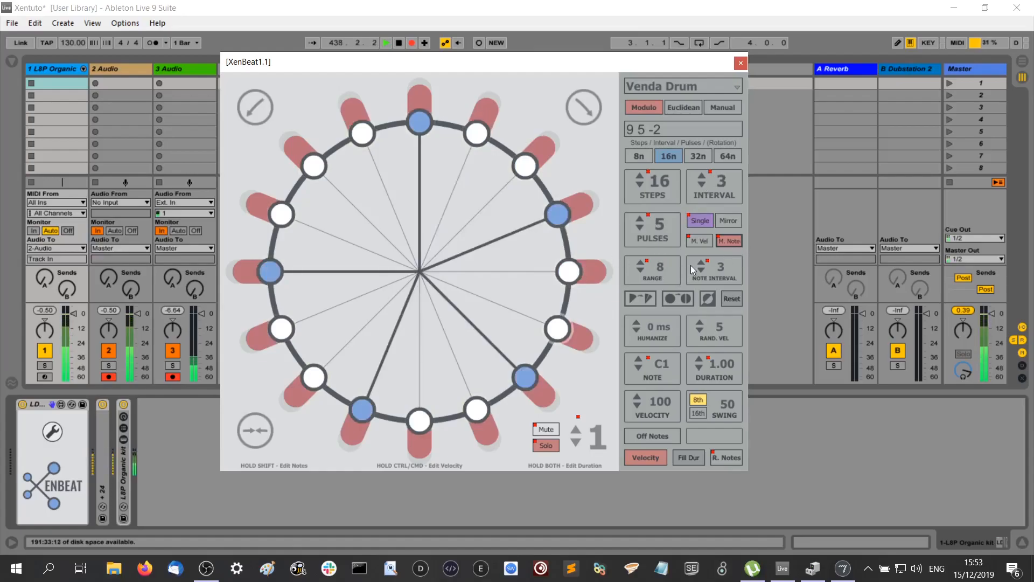
left_click(728, 242)
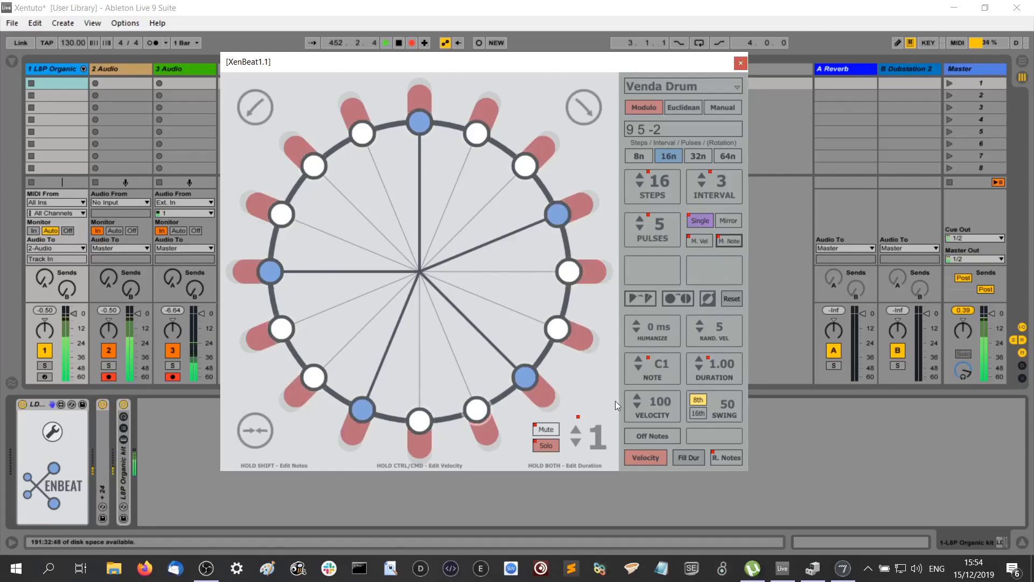
- Enable Off Notes for the unused steps and try F1 as their note before restoring E1
left_click(643, 435)
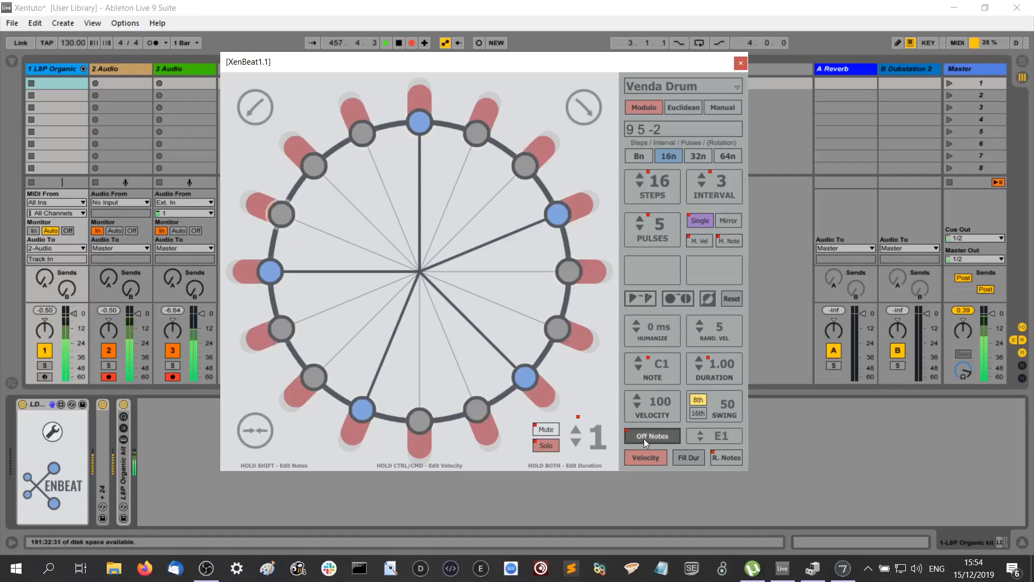
left_click(703, 432)
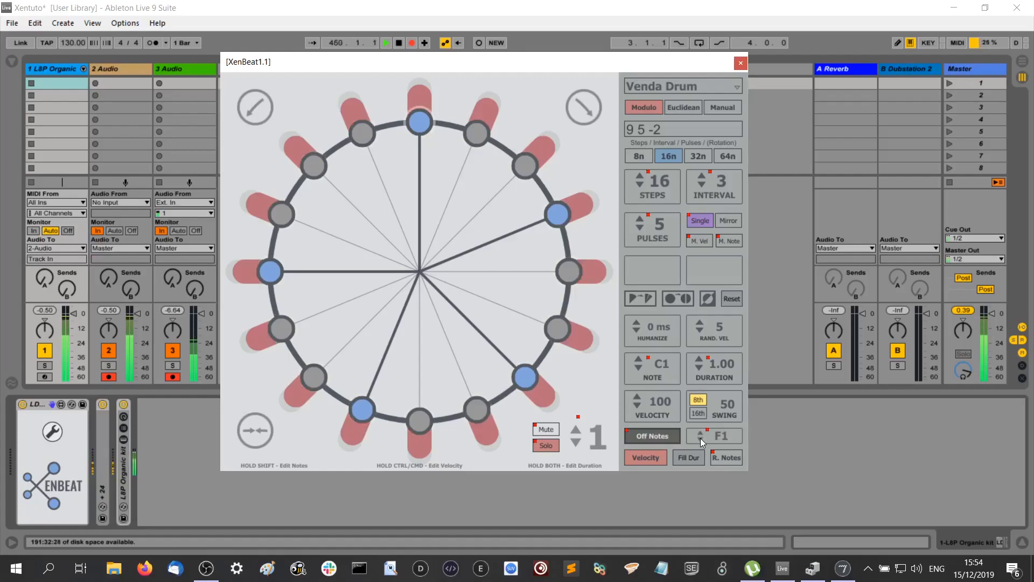
left_click(700, 438)
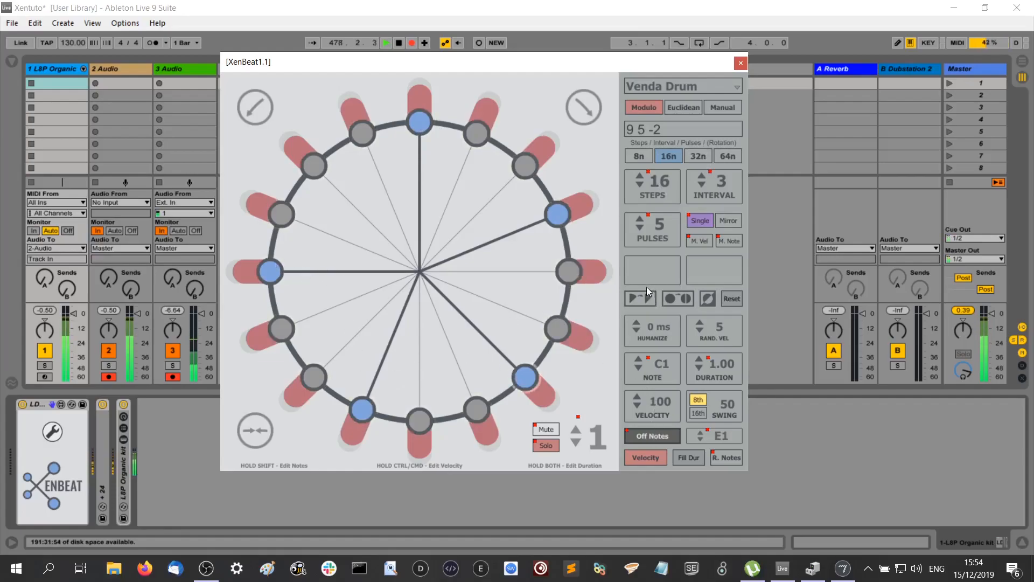
- Double the pattern's resolution to 32 steps at 32n, toggling Off Notes to compare and leaving it off
left_click(657, 435)
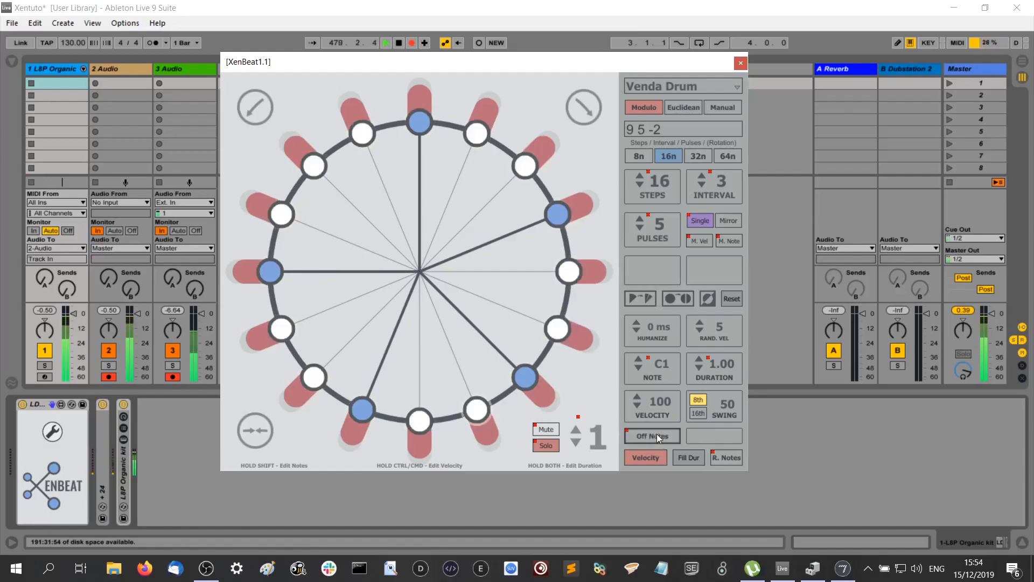
left_click(657, 437)
left_click(635, 298)
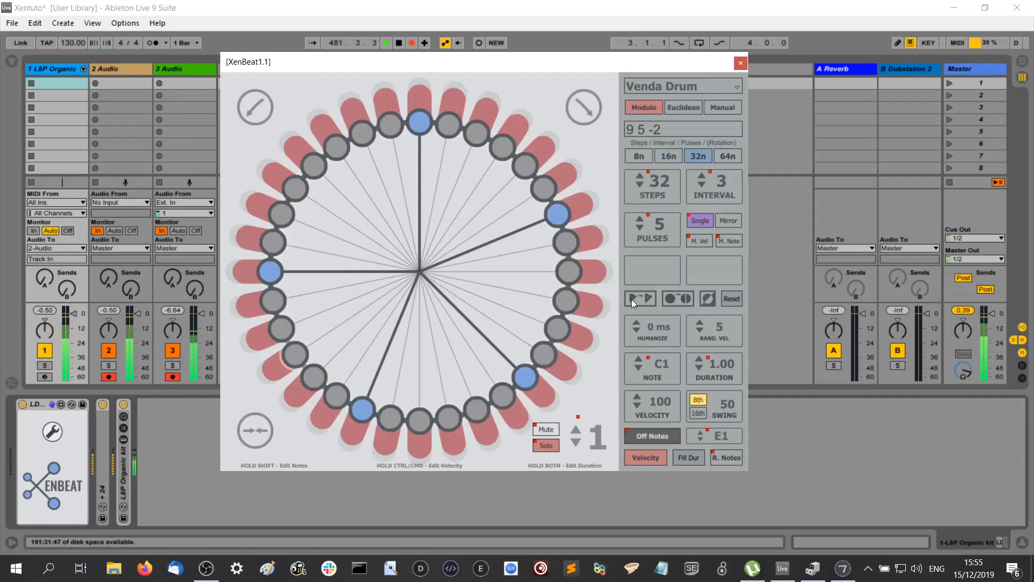
left_click(659, 435)
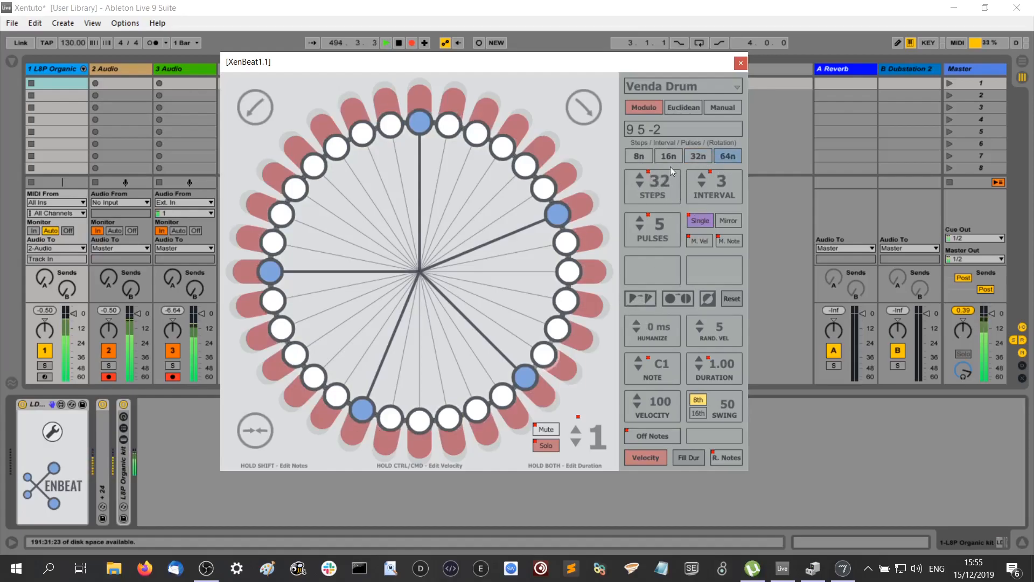
- Reduce the pattern to 16 steps, trying it at 32n before returning the rate to 16n
left_click(691, 157)
left_click_drag(659, 181, 659, 207)
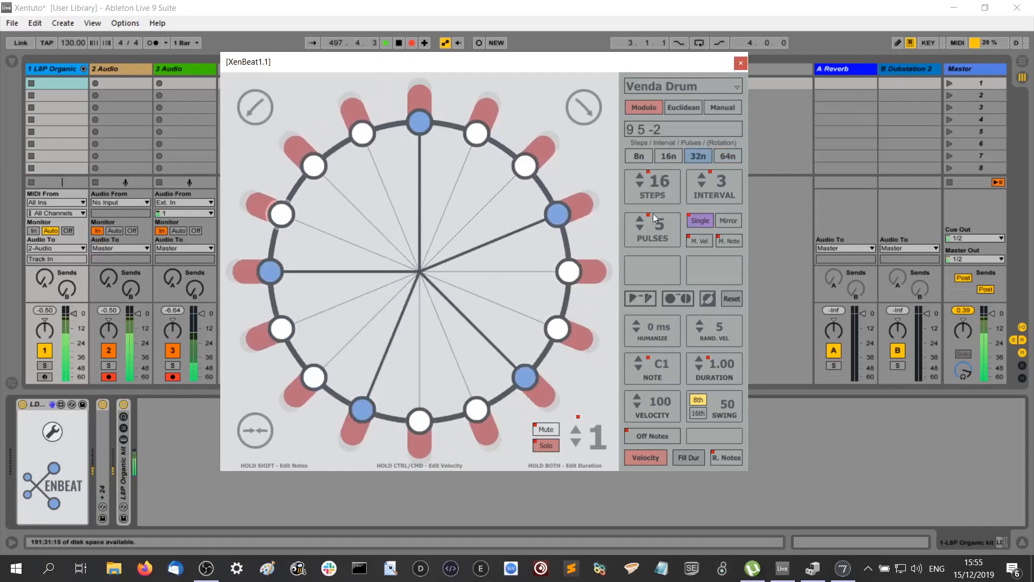
left_click(669, 156)
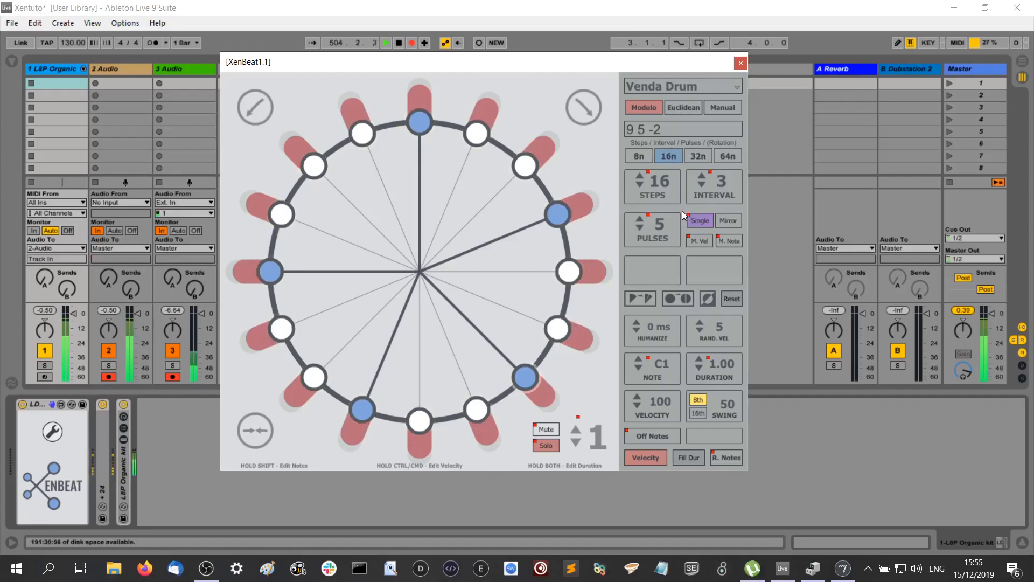
- Duplicate the pattern to 32 steps with 10 pulses, add a beat on the last step and enable Off Notes
left_click(677, 299)
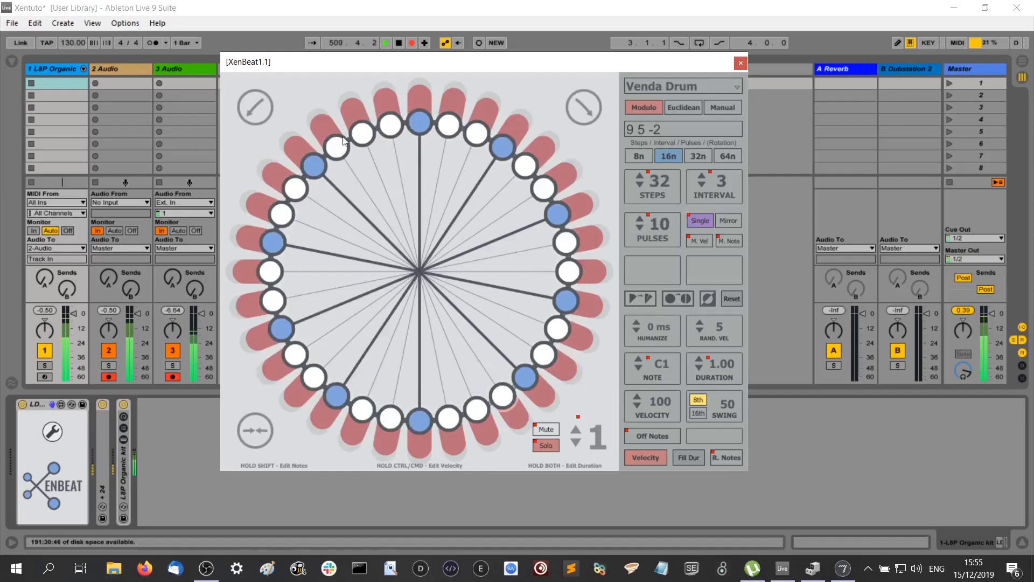
left_click(388, 124)
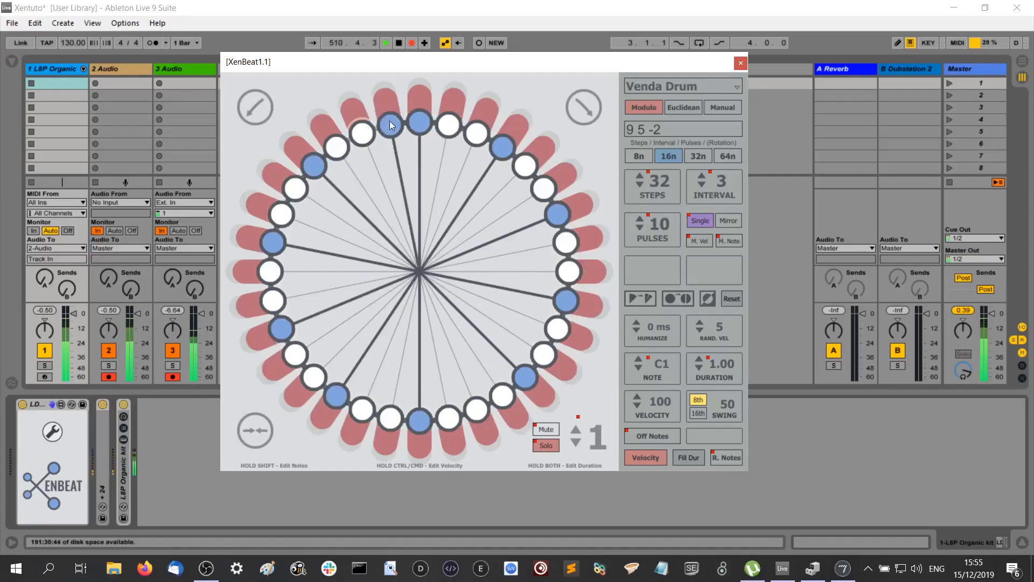
key("shift")
left_click(659, 434)
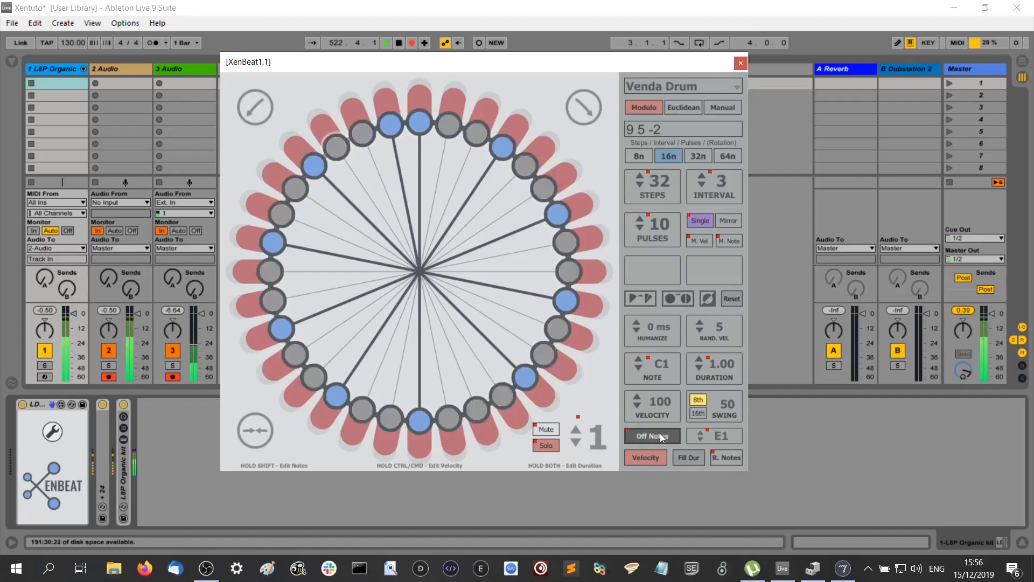
- Try the inverted pattern with and without Off Notes, and restore the original beats with Off Notes on
left_click(708, 298)
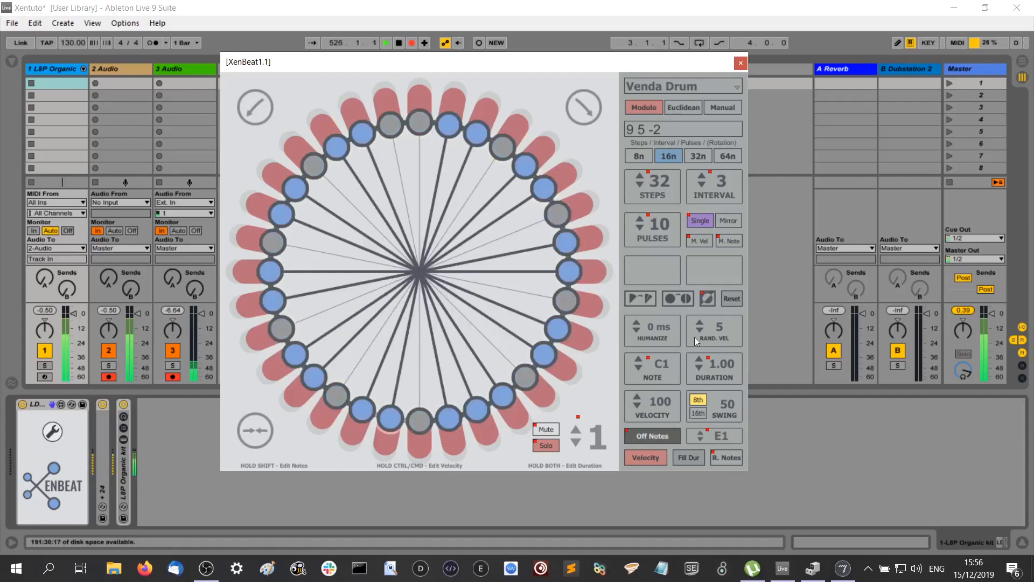
left_click(665, 432)
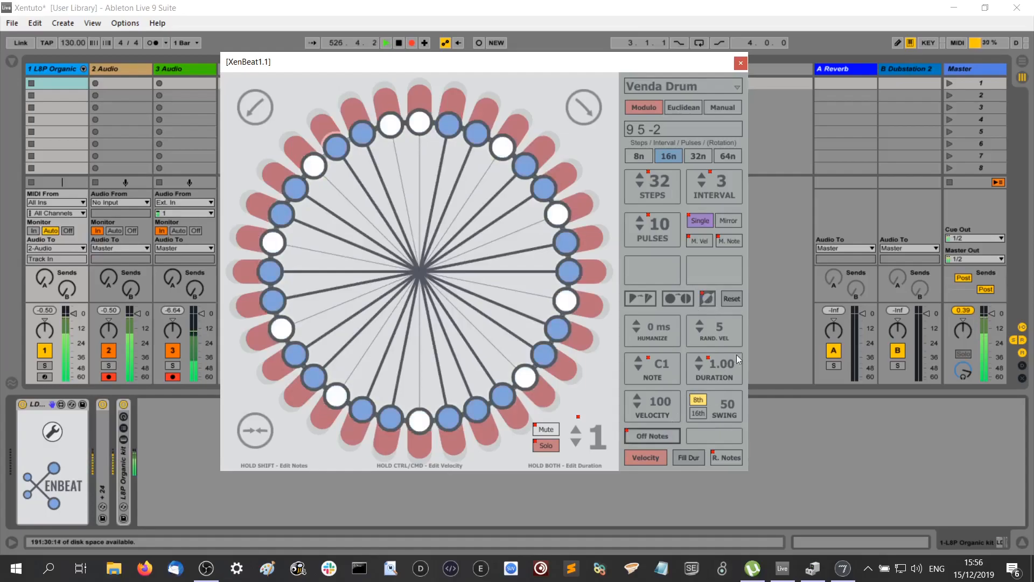
left_click(707, 299)
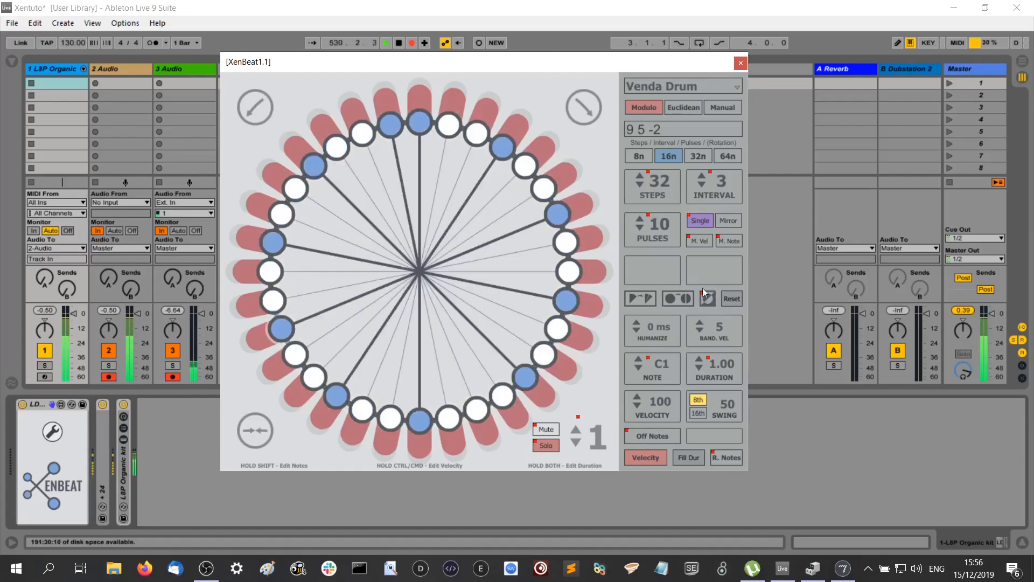
left_click(650, 436)
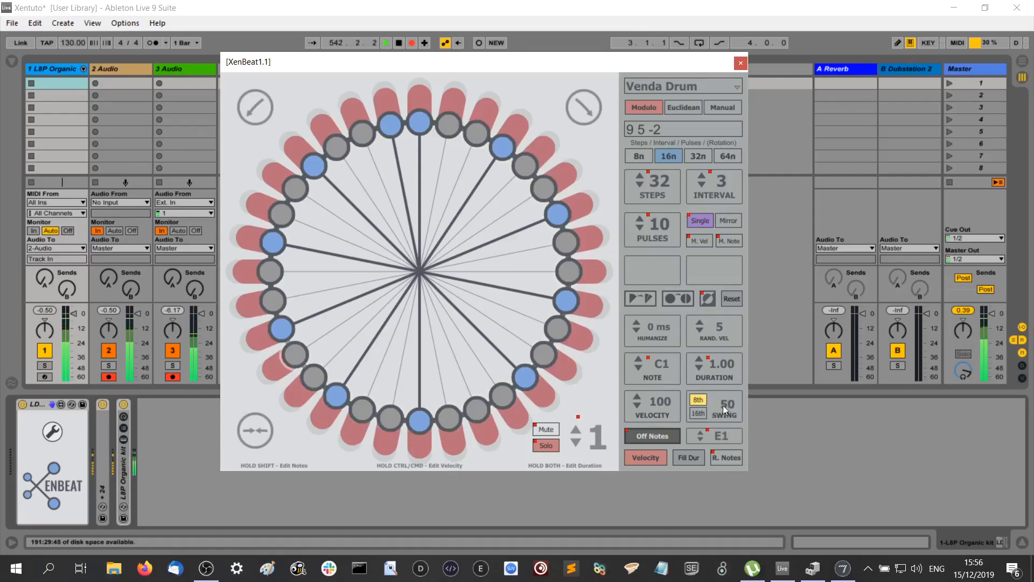
- Try a swing of 61 on 8th notes and 65 on 16th notes, and return the 16th swing to 50
left_click_drag(729, 403, 728, 389)
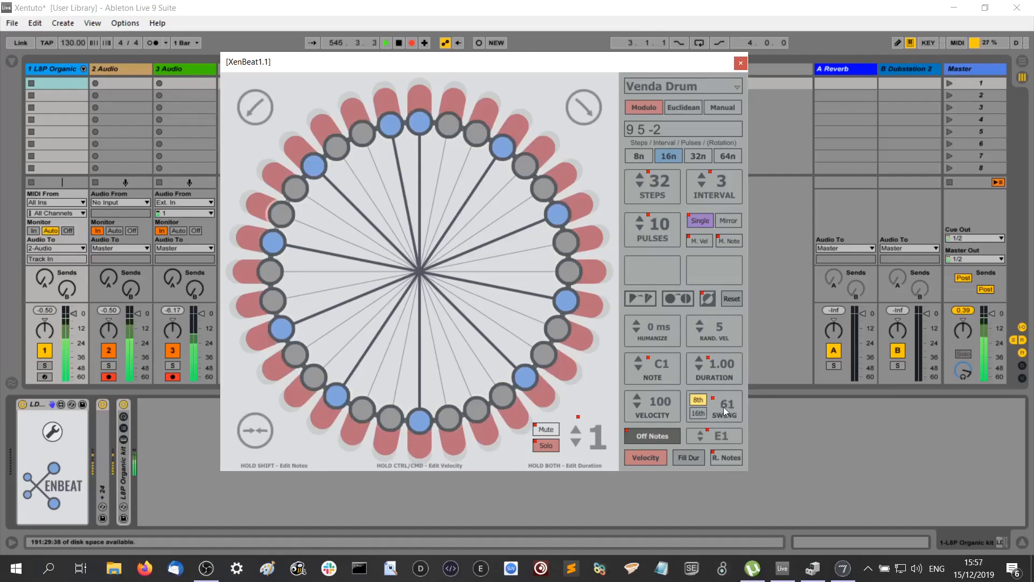
left_click(699, 413)
left_click_drag(725, 406, 725, 402)
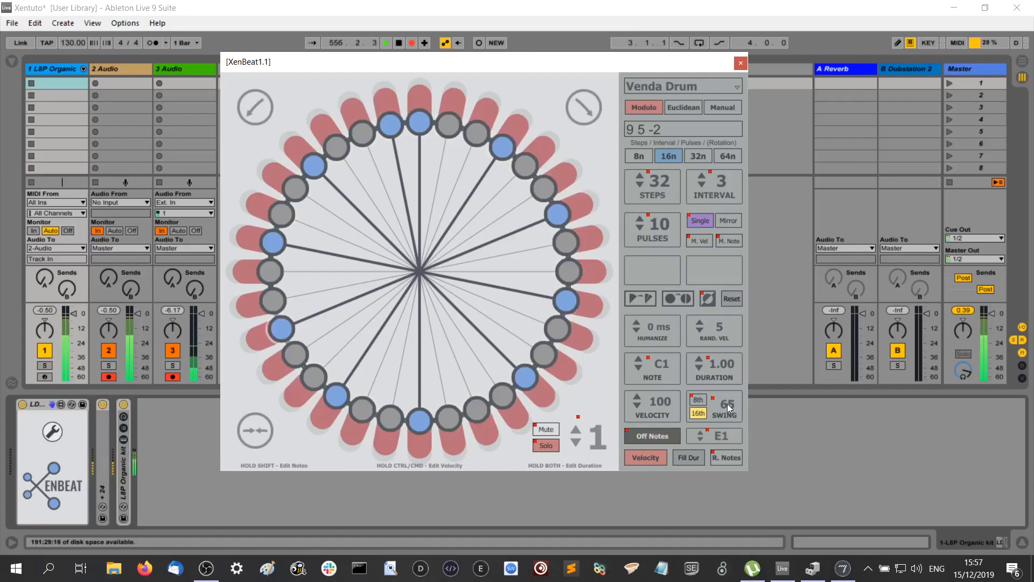
left_click_drag(727, 404, 729, 412)
- Try humanizing the timing by 11 ms, and reduce Humanize to 4 ms
left_click_drag(638, 322, 637, 326)
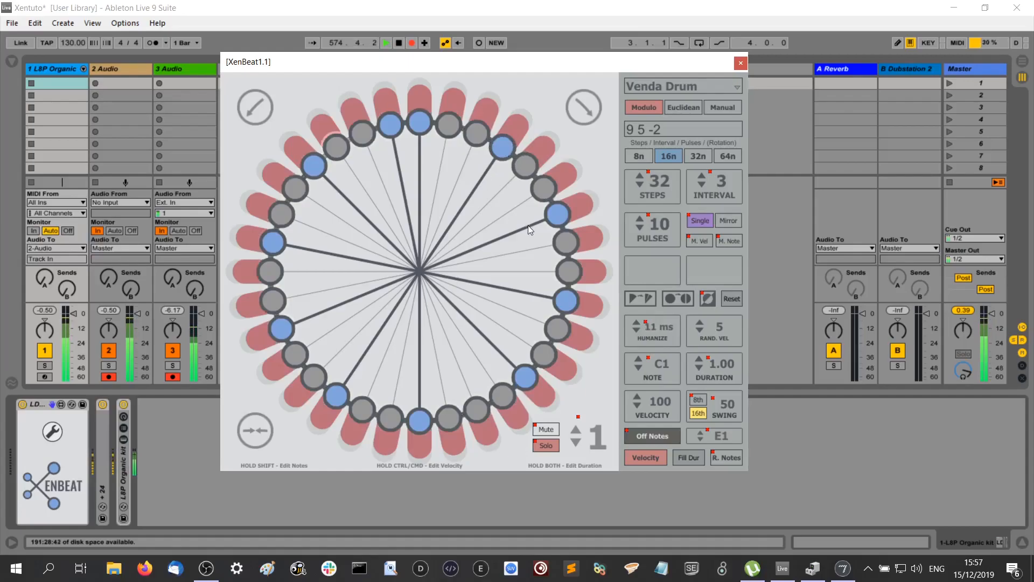
left_click(636, 330)
left_click(636, 330)
left_click(636, 330)
left_click(636, 330)
left_click(636, 330)
left_click(636, 330)
left_click(637, 330)
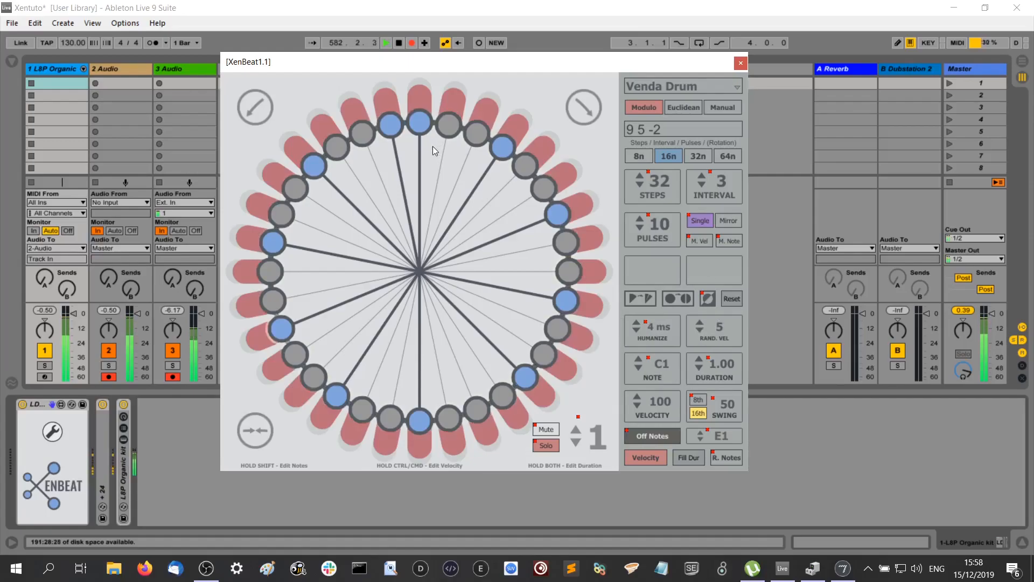
- Lower the individual velocities of several steps in the first quarter of the pattern and raise Rand. Vel to 14
key("shift")
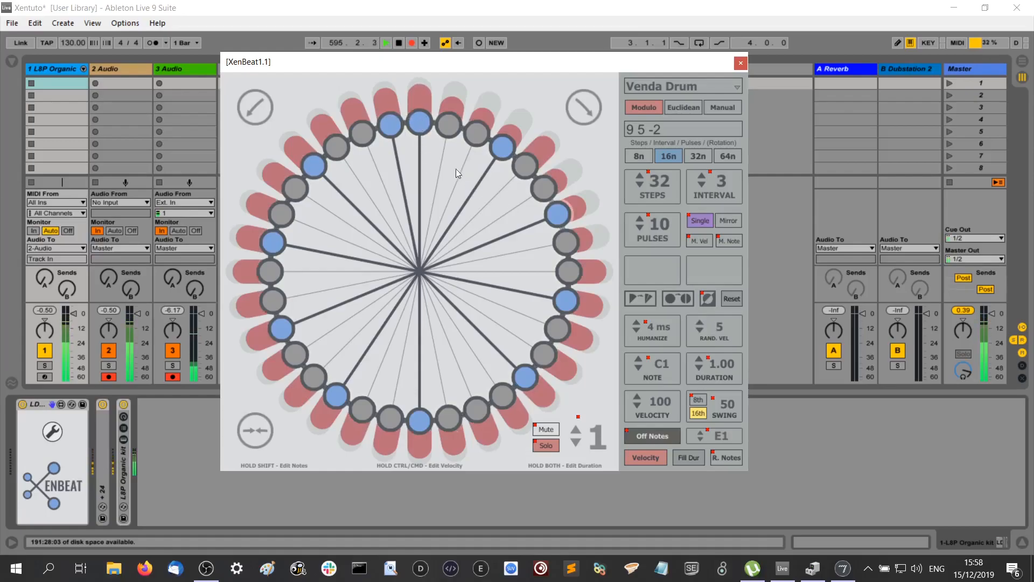
left_click(700, 321)
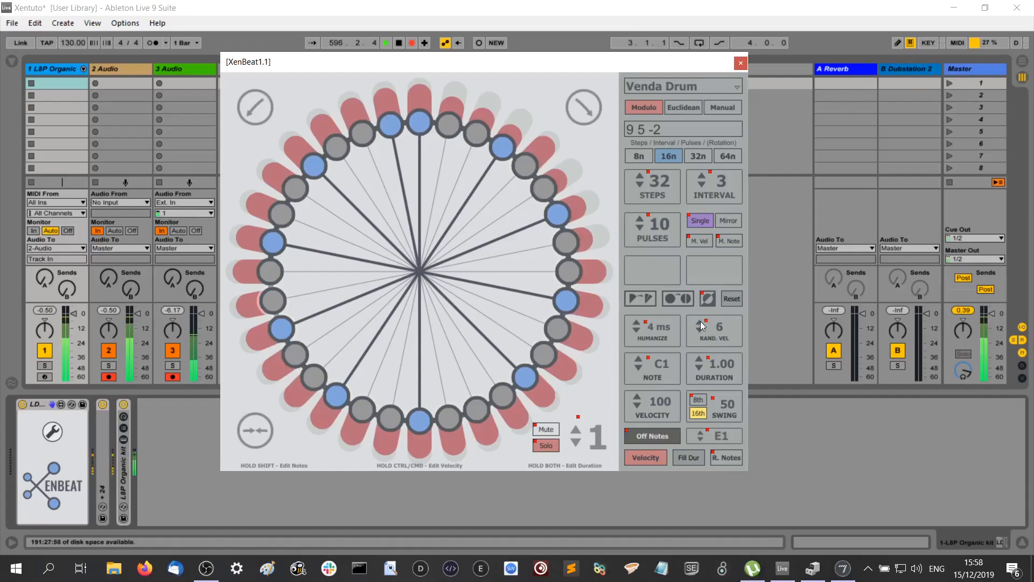
left_click(700, 321)
left_click(700, 321)
left_click(700, 321)
left_click(700, 321)
left_click(700, 322)
key("shift")
left_click_drag(423, 123, 424, 119)
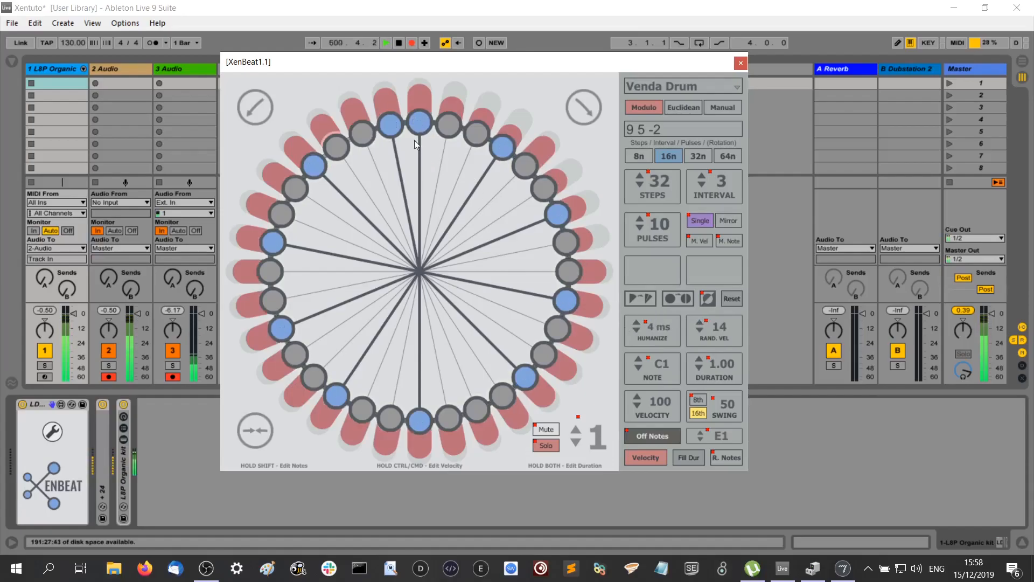
- Try a stronger velocity randomization of 60, and reduce Rand. Vel to 13
left_click_drag(710, 331, 710, 311)
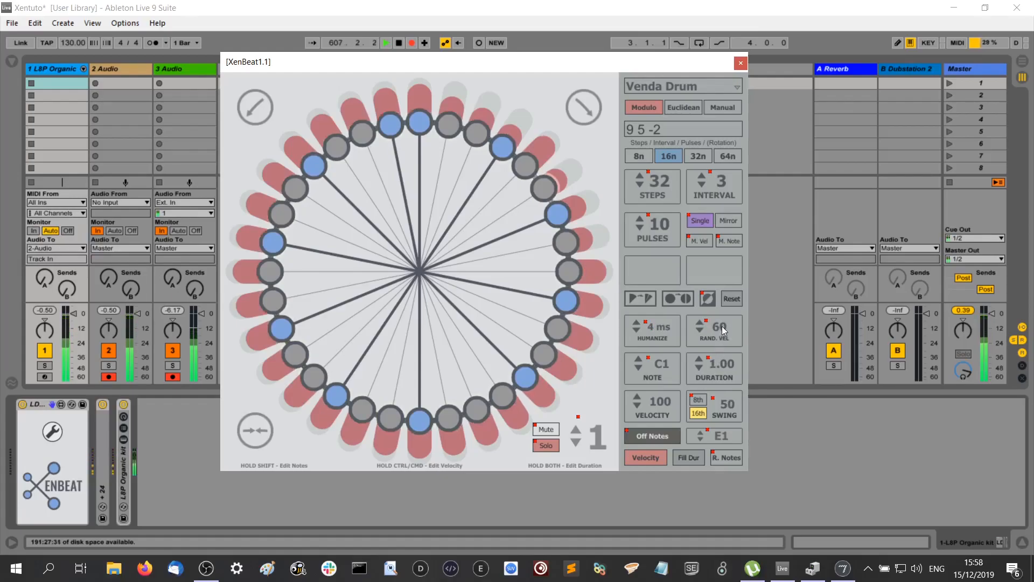
left_click_drag(722, 331, 725, 339)
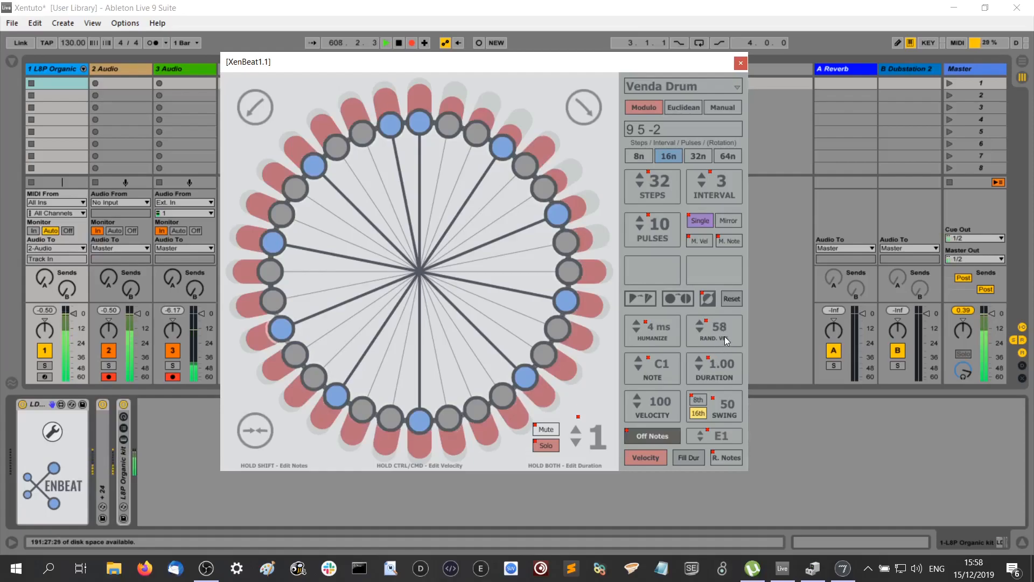
left_click_drag(720, 327, 720, 346)
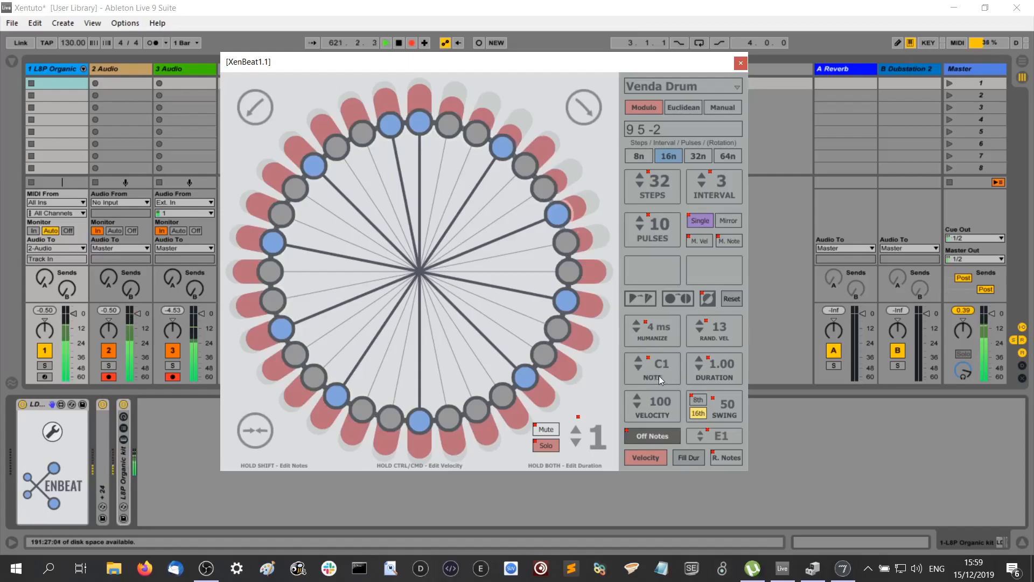
- Turn off Off Notes and display the note of each beat, and switch modulated notes on and off again
left_click(636, 359)
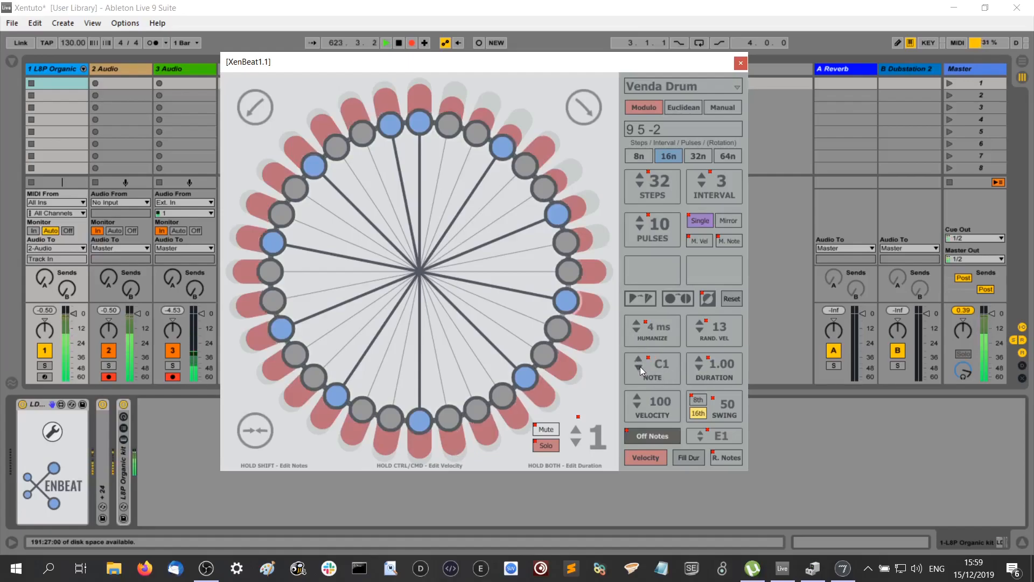
left_click(642, 431)
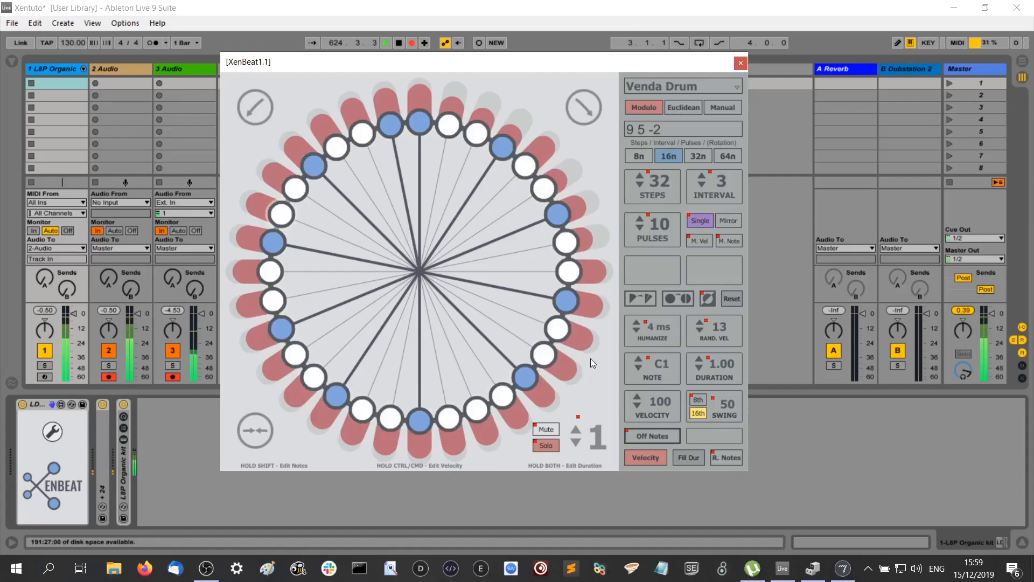
key("shift")
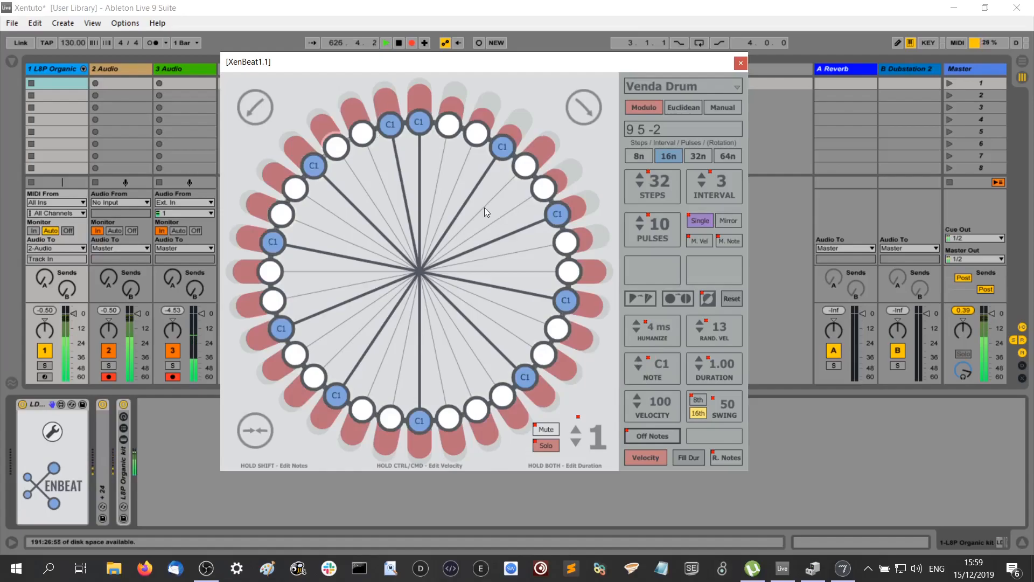
left_click(728, 240)
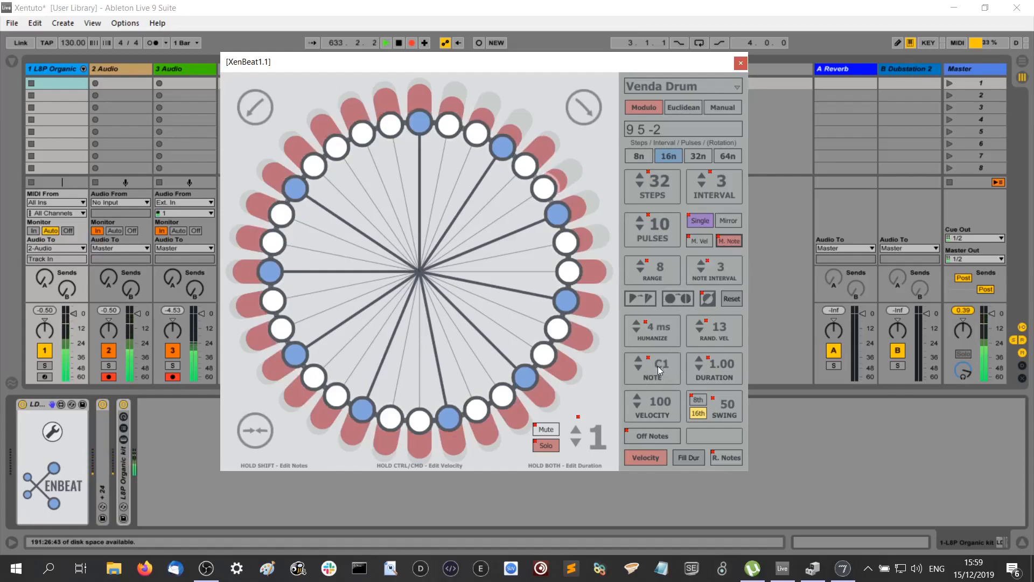
left_click(725, 241)
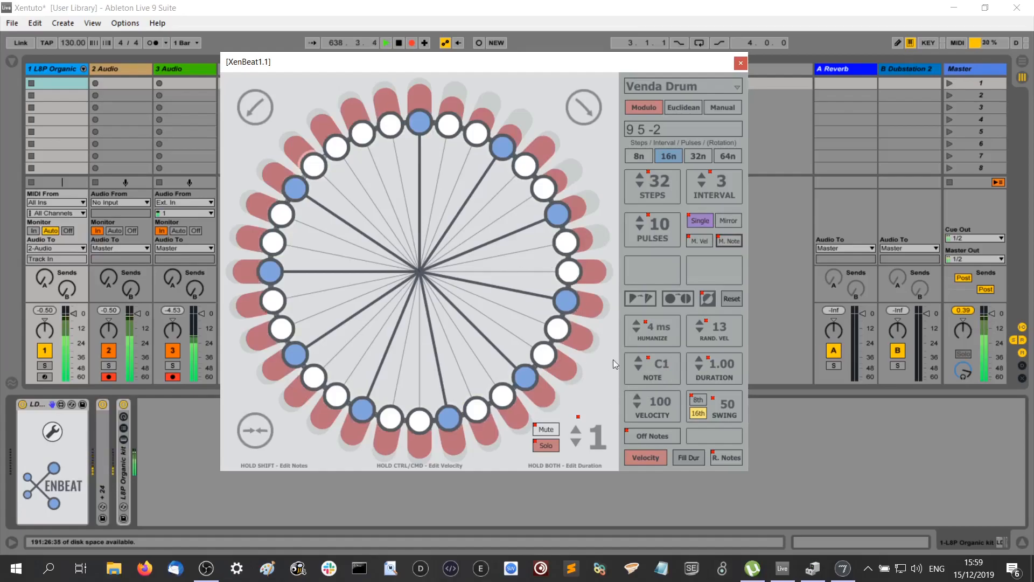
- Reset all step velocities to 100 and reduce the pattern to 16 steps with 5 pulses
left_click(637, 397)
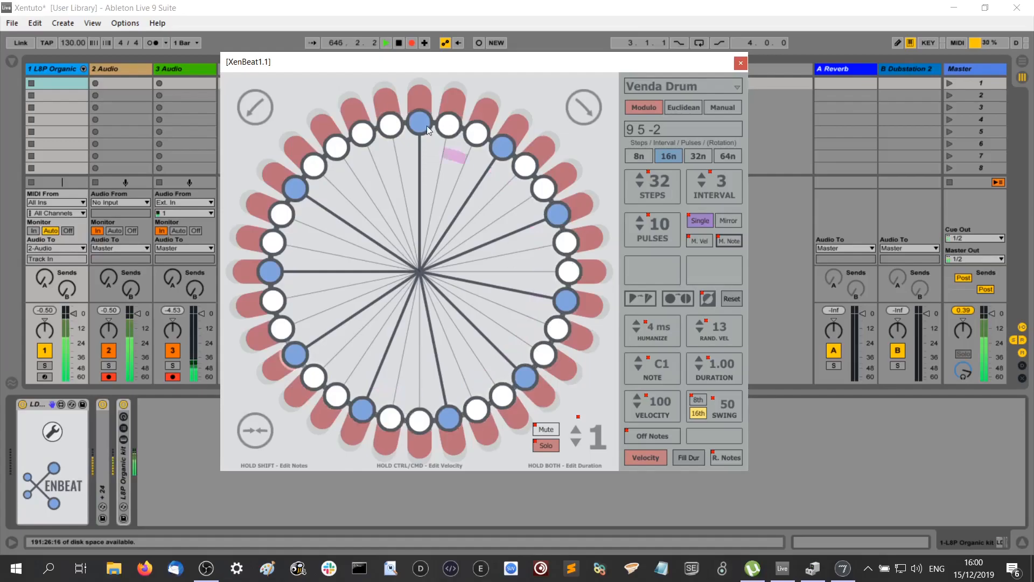
left_click_drag(660, 180, 660, 192)
left_click(639, 174)
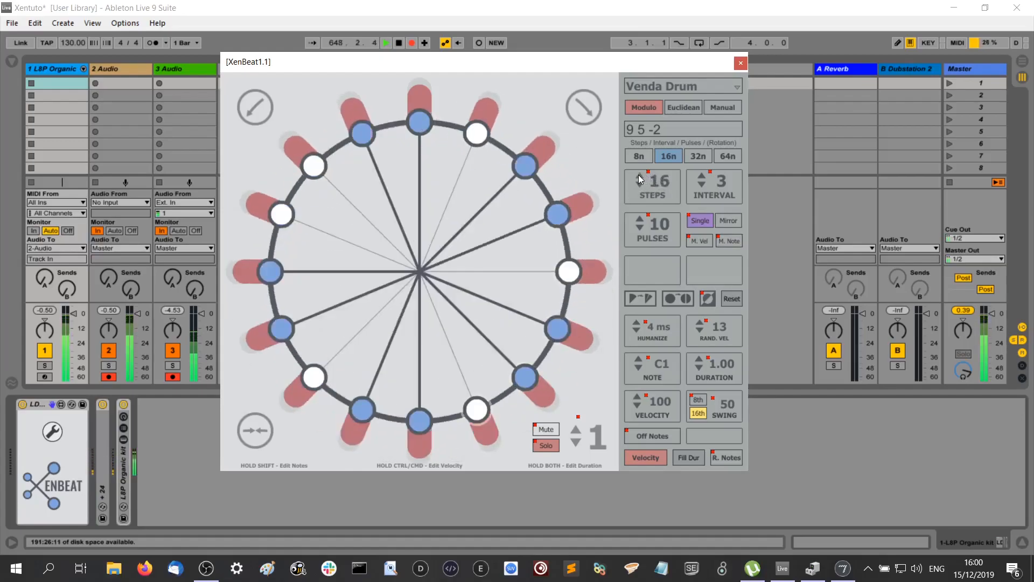
left_click(638, 228)
left_click(637, 228)
left_click(638, 228)
left_click(638, 229)
left_click(638, 228)
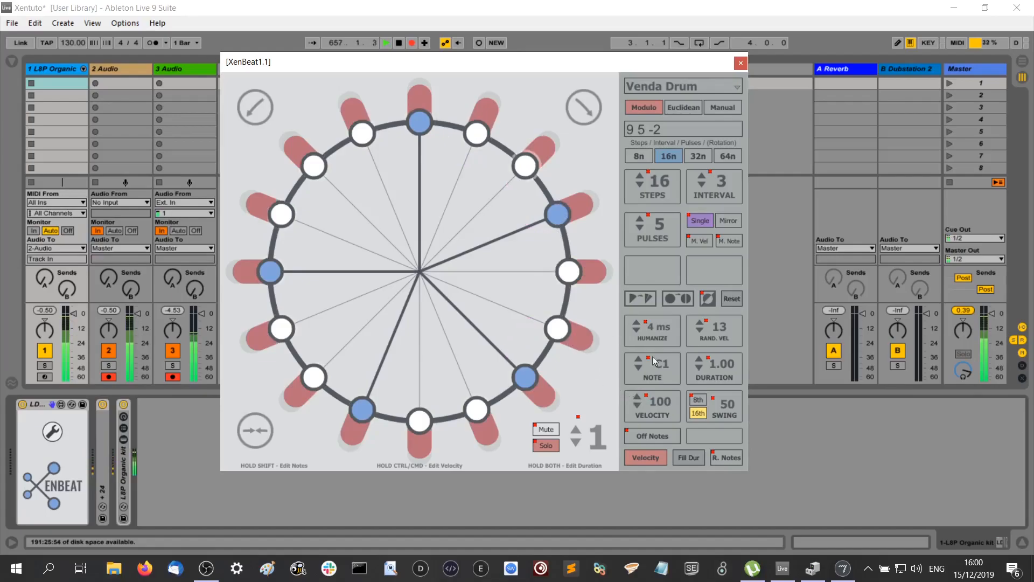
- Try a layer note duration of 1.30, and return it to 1.00
left_click(699, 368)
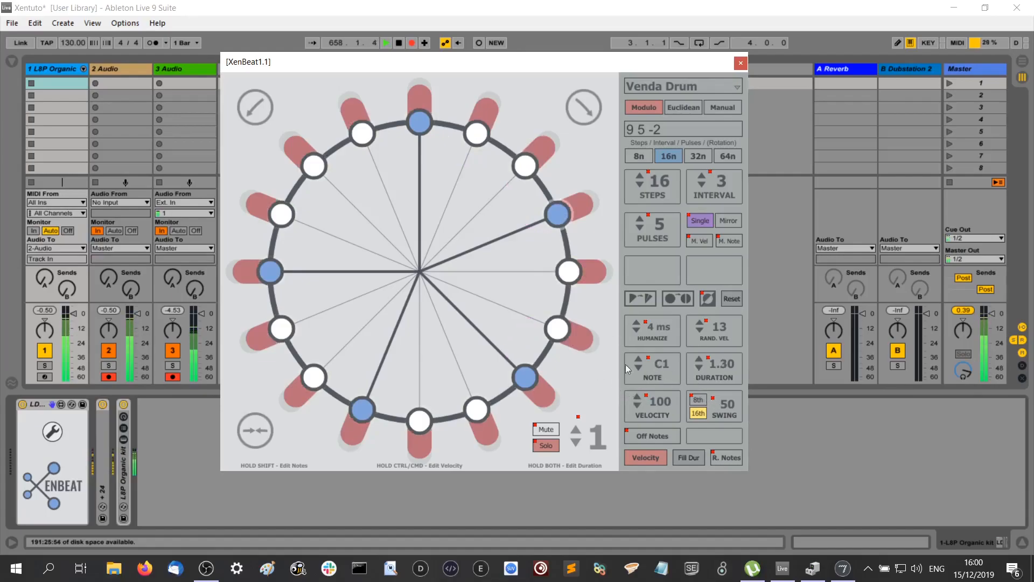
left_click(700, 369)
left_click(698, 368)
left_click(698, 368)
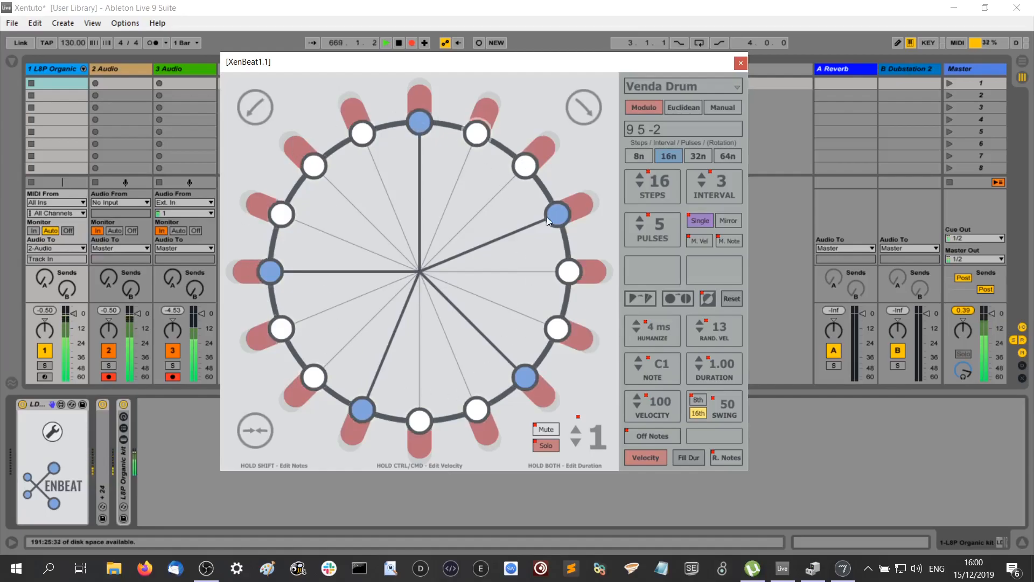
- Edit the individual note durations of the beats on steps 1 and 4, and try Fill Dur
left_click(415, 126, "ctrl+shift")
mouse_move(415, 126)
left_mouse_down()
mouse_move(429, 99)
mouse_move(425, 128)
left_mouse_up()
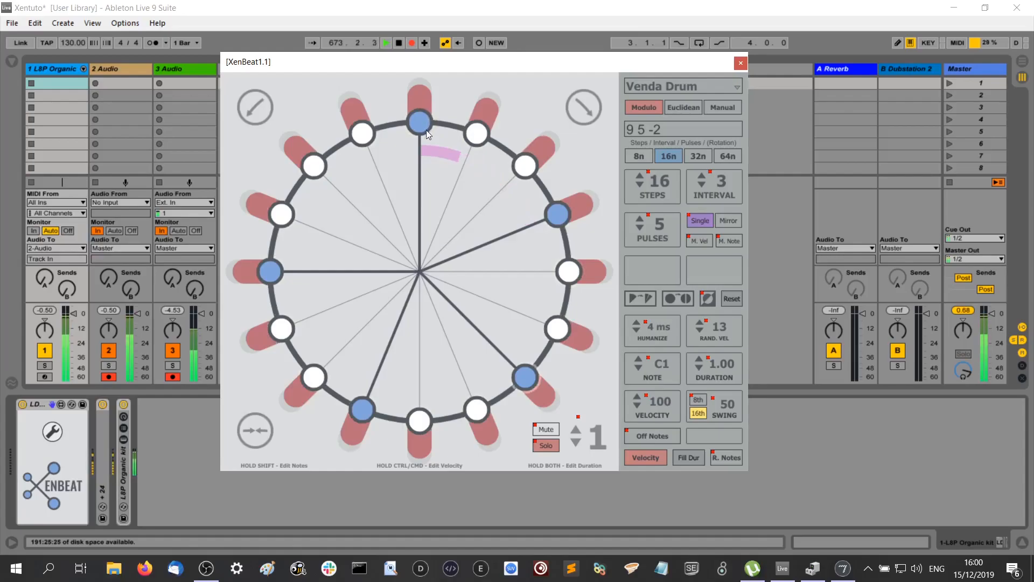
left_click(558, 217, "ctrl+shift")
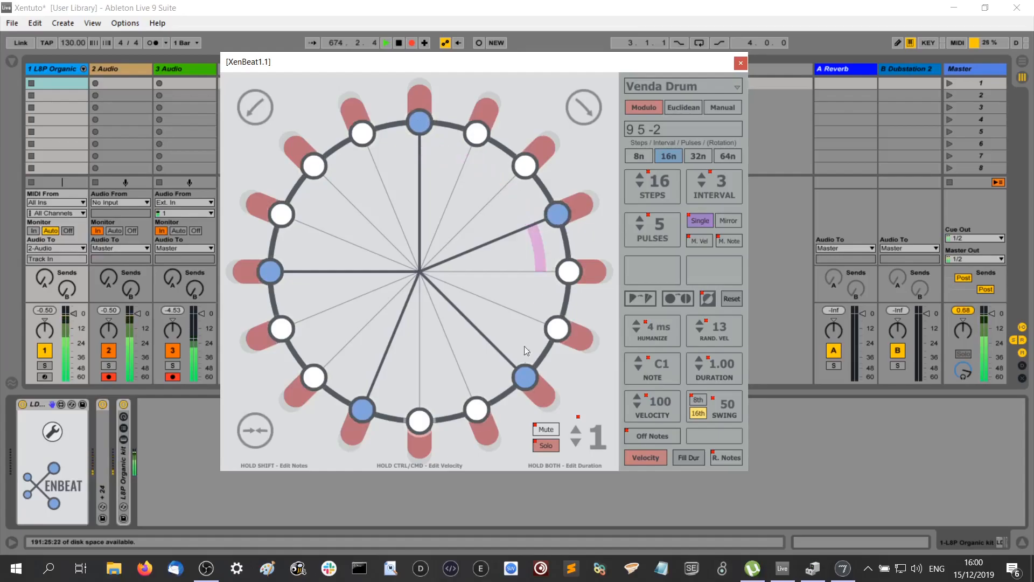
left_click(691, 459)
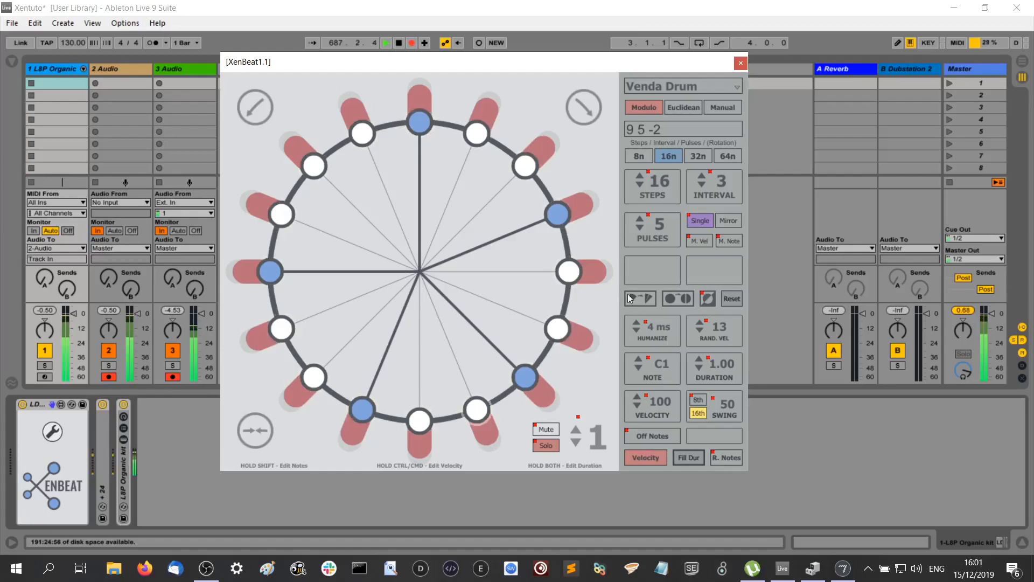
- Try M. Note on and off, edit the beat on step 4 without it, and enable M. Note again
left_click(729, 240)
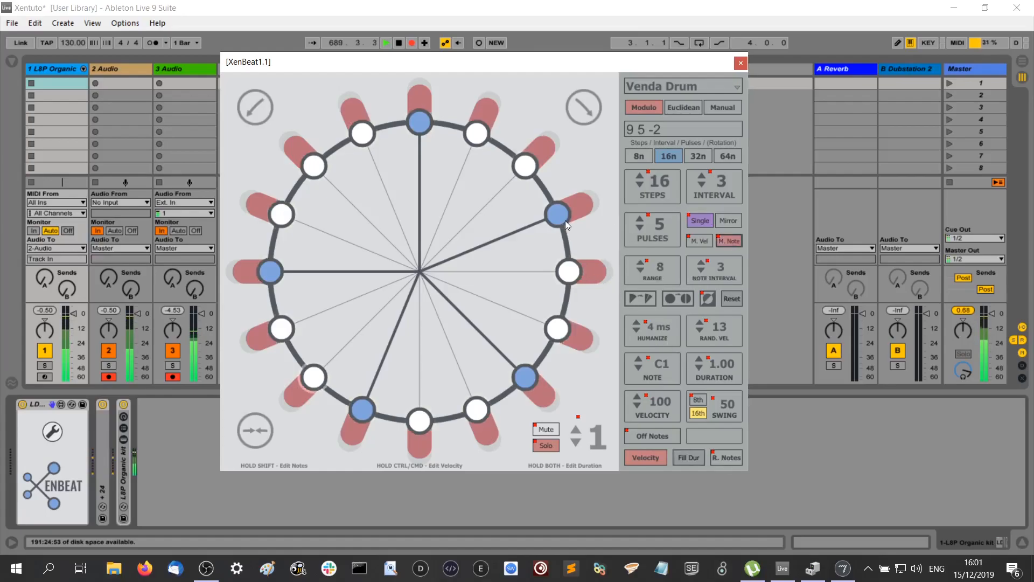
left_click(736, 241)
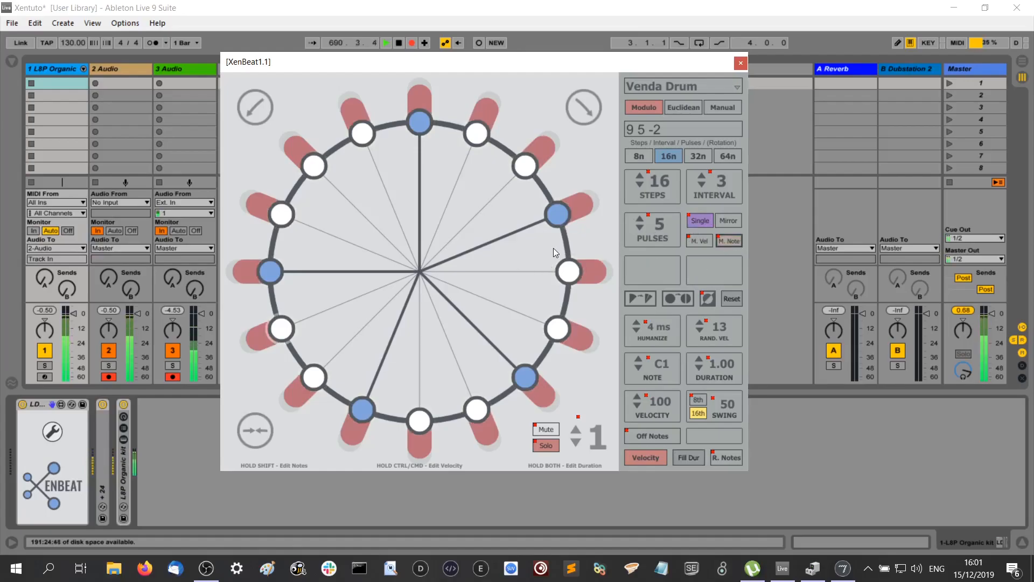
left_click_drag(561, 215, 561, 210)
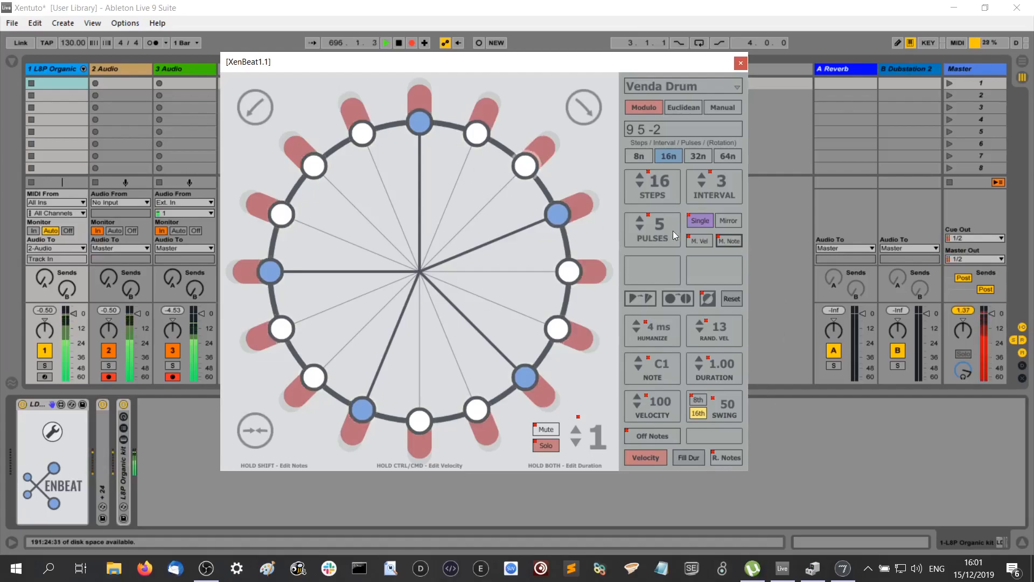
left_click(729, 241)
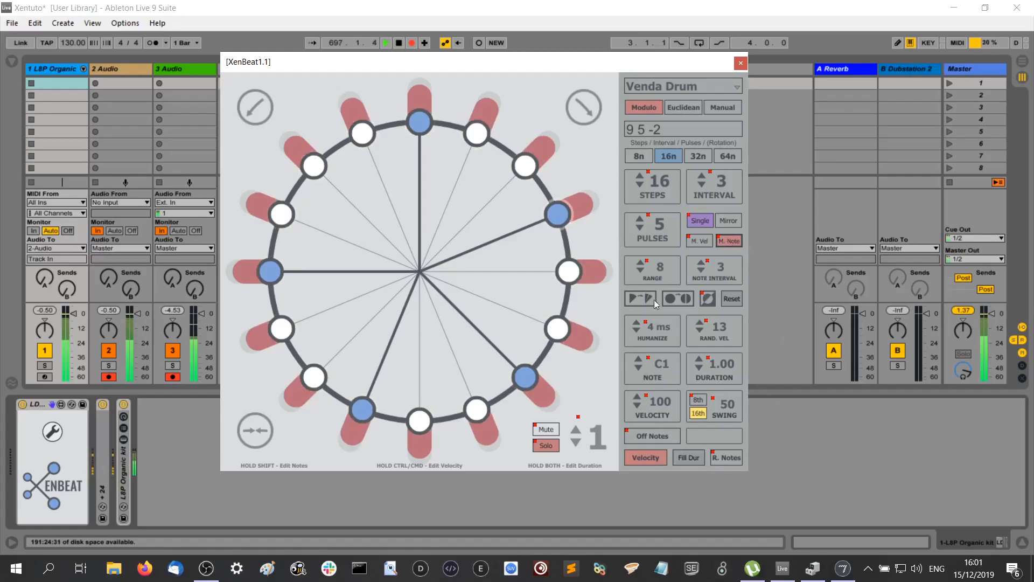
- Enable random notes in place of modulated notes and set the note range to 12
left_click(729, 455)
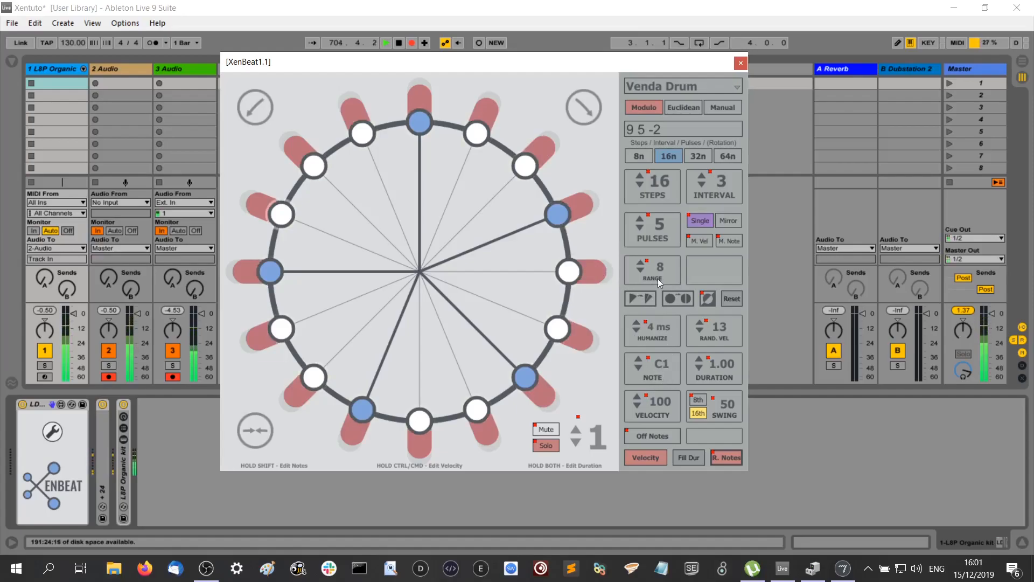
left_click(641, 263)
left_click(641, 263)
left_click(641, 263)
left_click(642, 264)
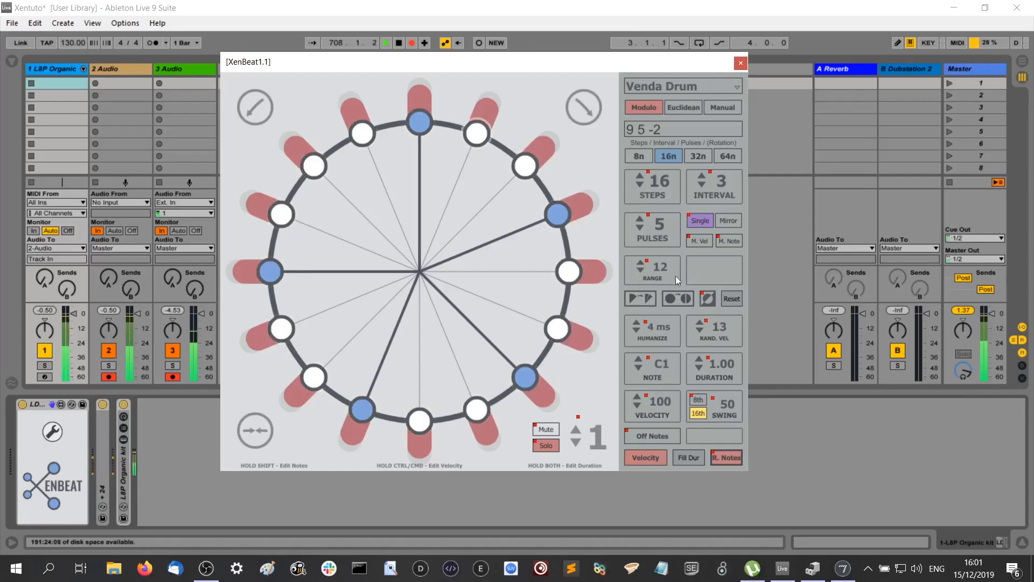
- Try a random note range of 22, and reduce it to 16
left_click(640, 264)
left_click(640, 264)
left_click(640, 264)
left_click(640, 264)
left_click(640, 264)
left_click(640, 264)
left_click(640, 264)
left_click(640, 264)
left_click(640, 264)
left_click(640, 264)
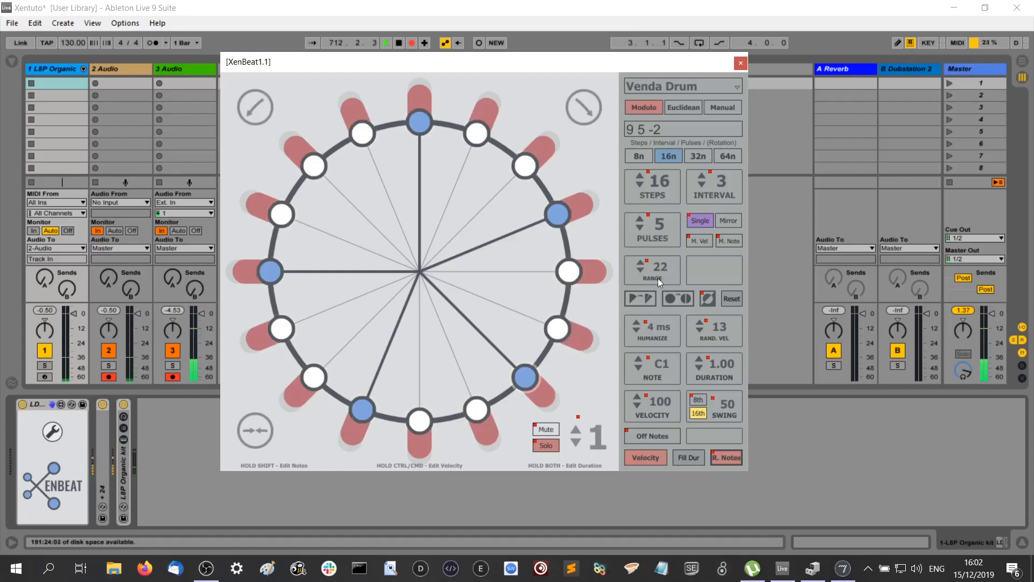
left_click(641, 270)
left_click(642, 270)
left_click(641, 270)
left_click(641, 270)
left_click(641, 270)
left_click(641, 269)
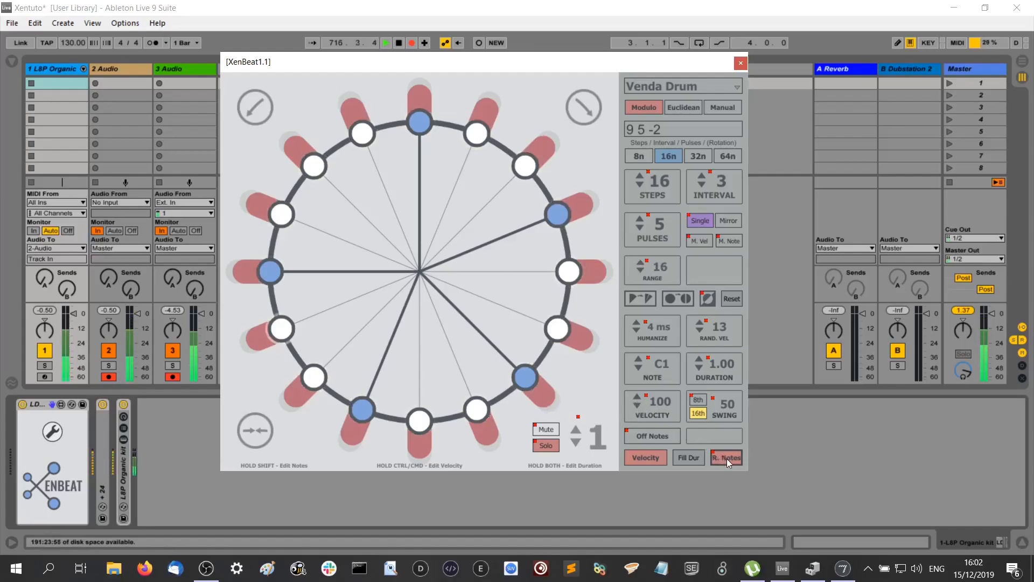
- Check the patterns and settings of layers 2 and 3, and return to layer 1
left_click(578, 428)
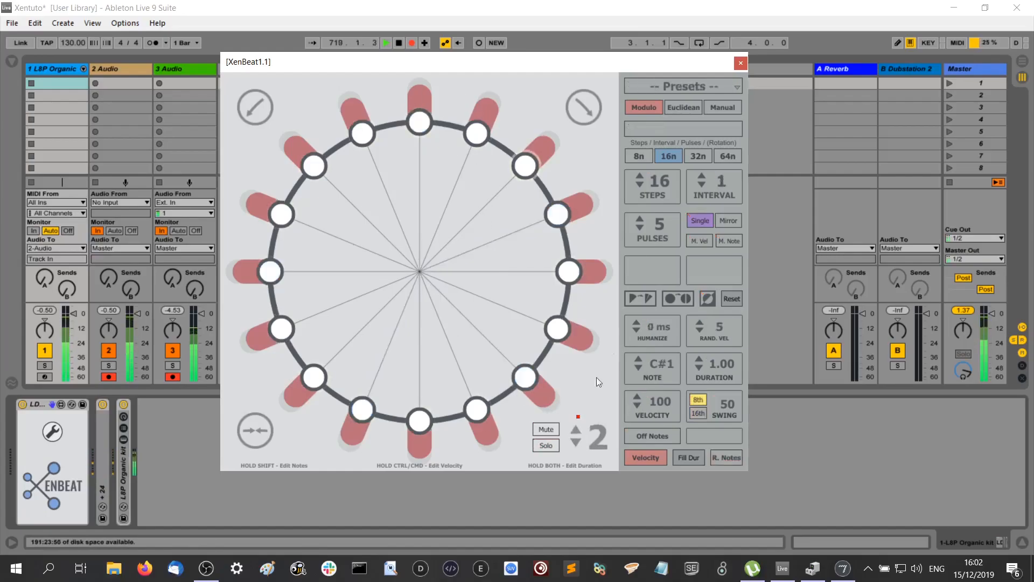
left_click(576, 430)
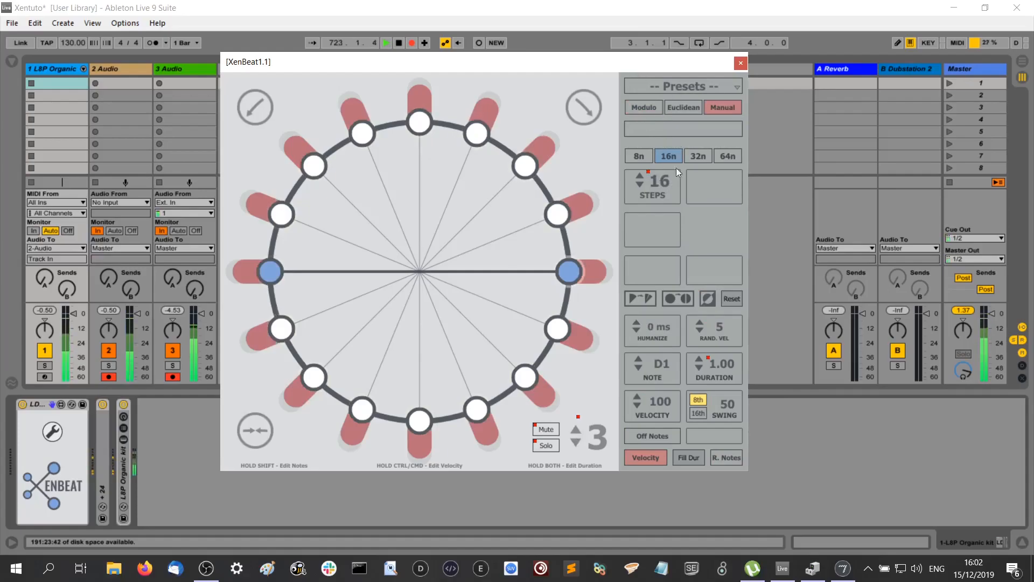
left_click(574, 440)
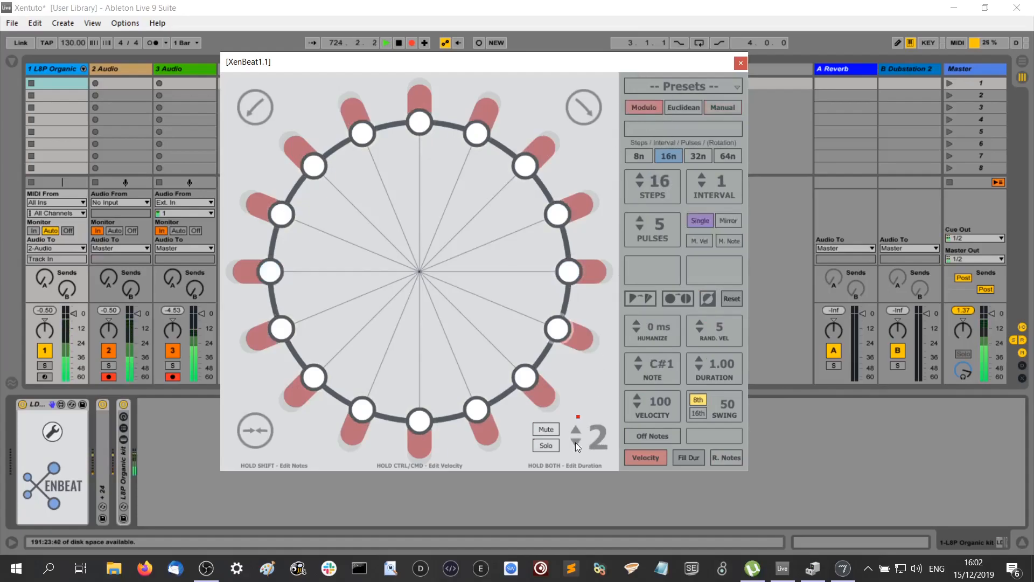
left_click(575, 442)
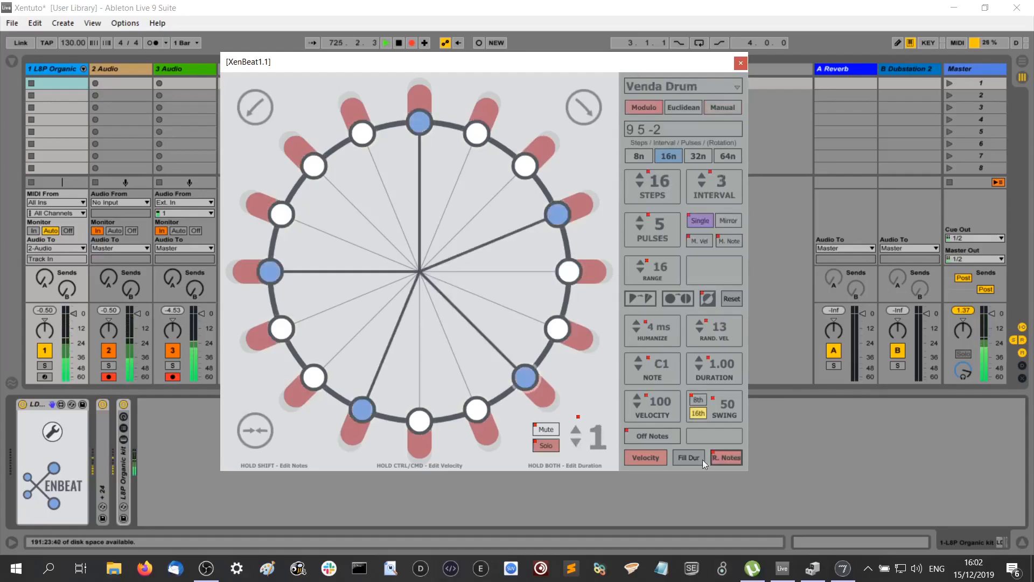
- Turn off random notes, switch the step bars from Velocity to Probability, and lower the probability of the beat on step 4
left_click(727, 458)
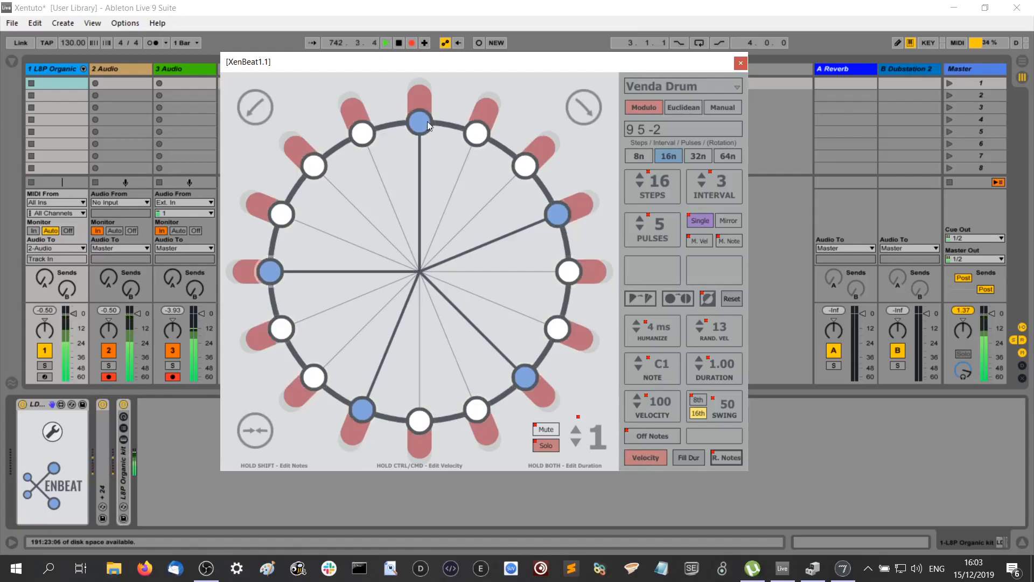
left_click(646, 458)
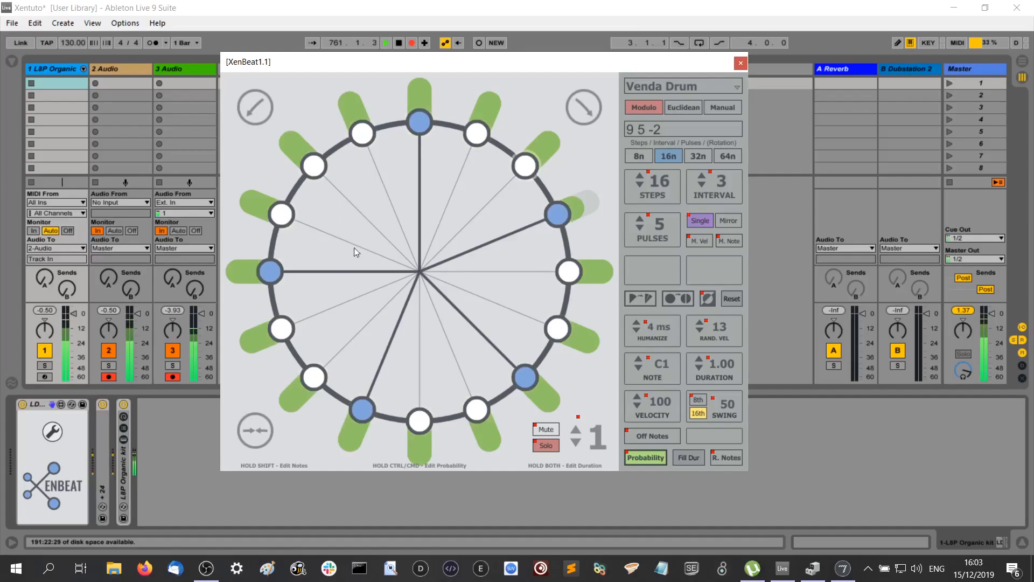
- Add a beat with reduced probability on step 15, and switch the pattern to Euclidean mode
left_click(317, 168)
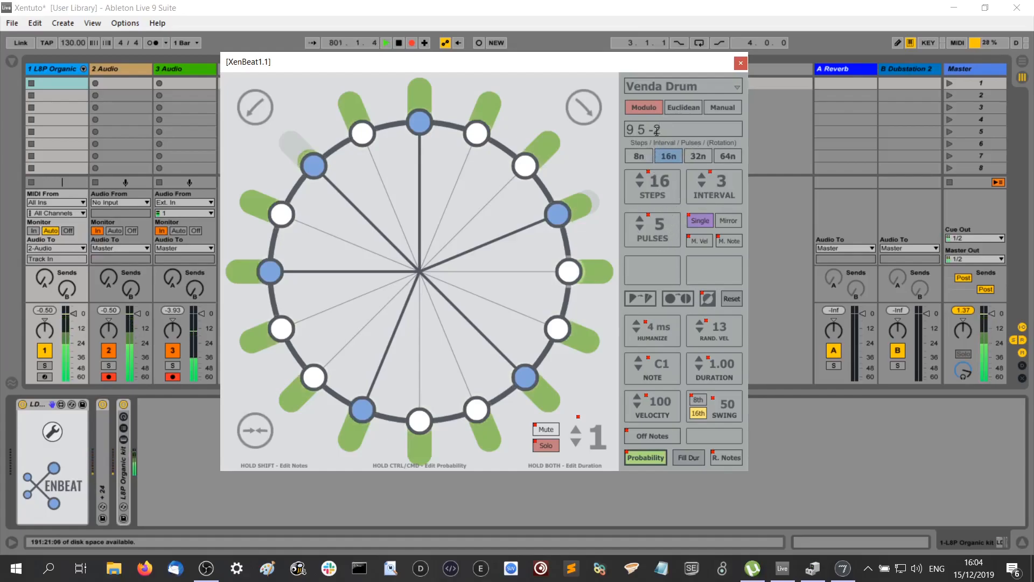
left_click(686, 107)
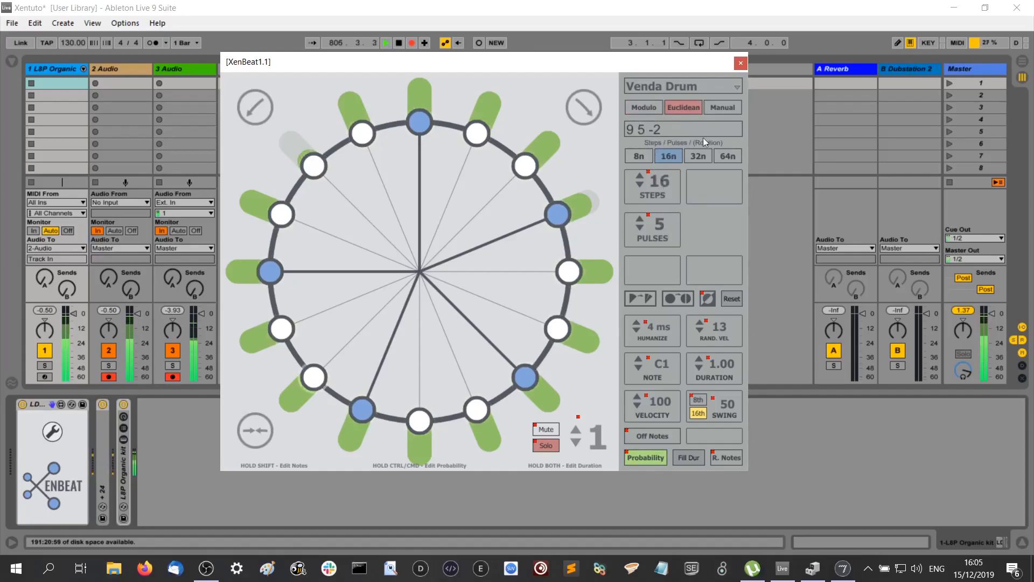
- Apply the Euclidean pattern of 9 steps, 5 pulses and rotation -2, and reset its rotation
left_click(673, 131)
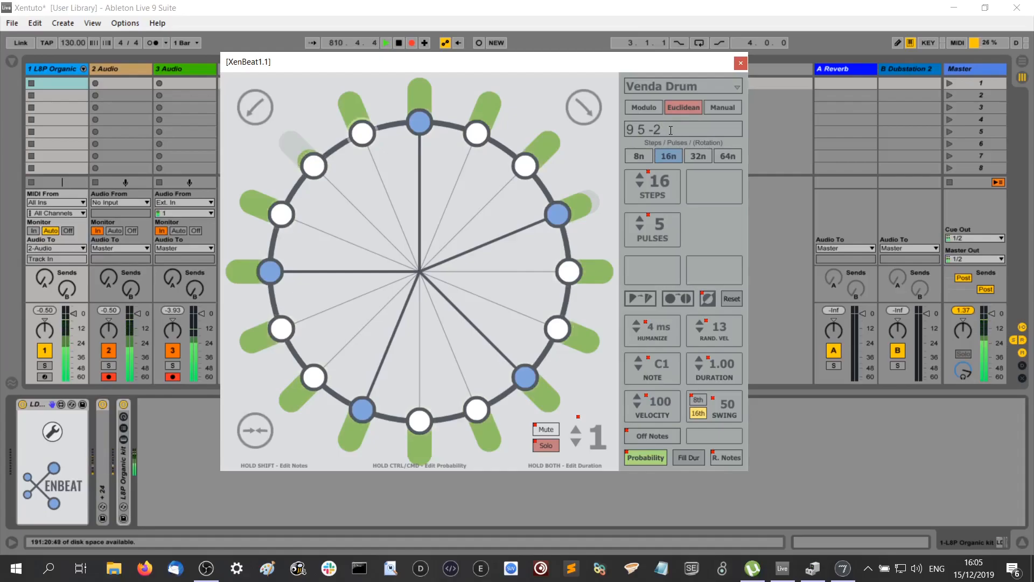
key("BackSpace")
type("2")
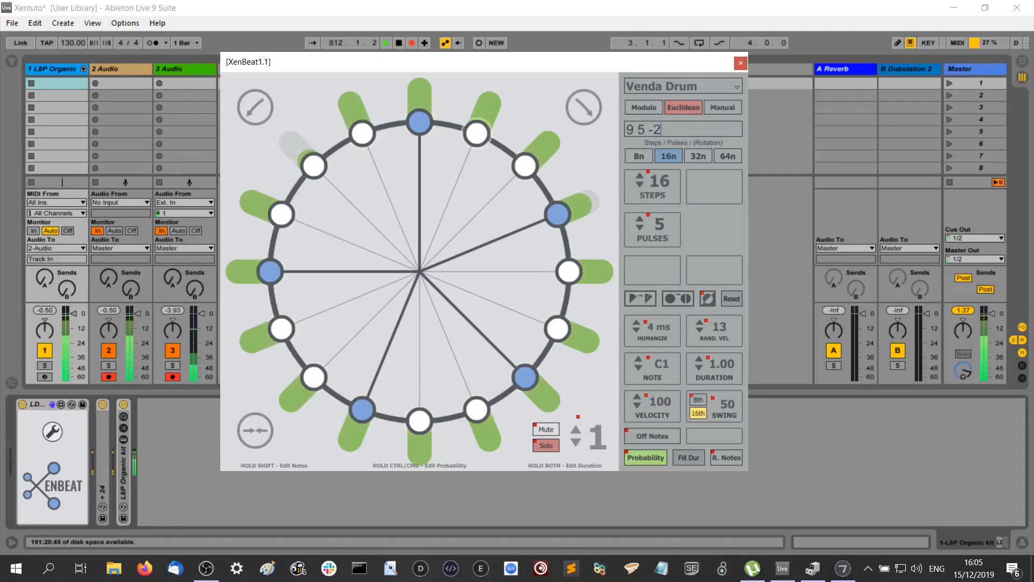
key("Return")
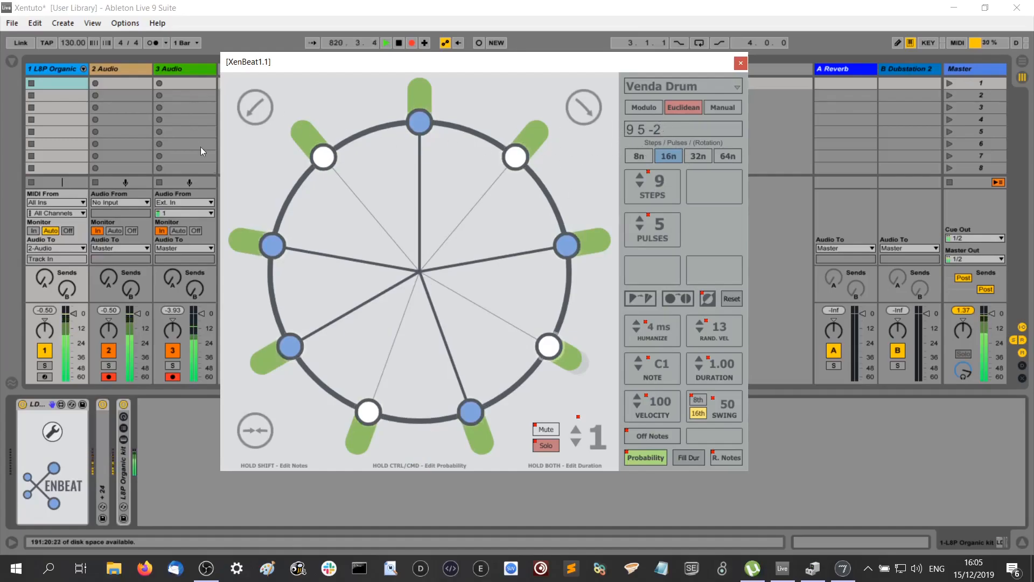
left_click(255, 431)
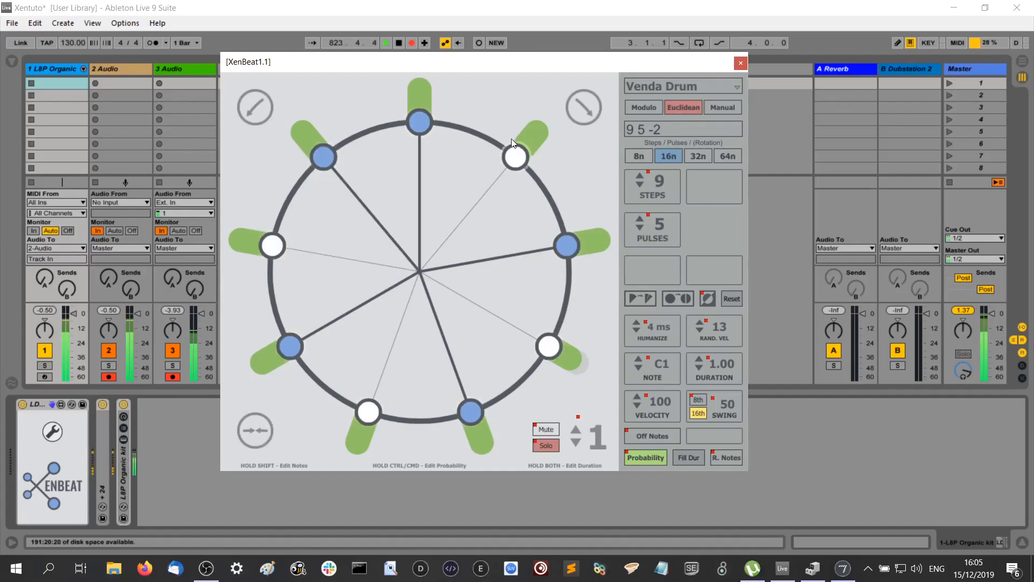
- Switch to Modulo mode and apply a pattern of 16 steps, interval 2 and 4 pulses
left_click(654, 107)
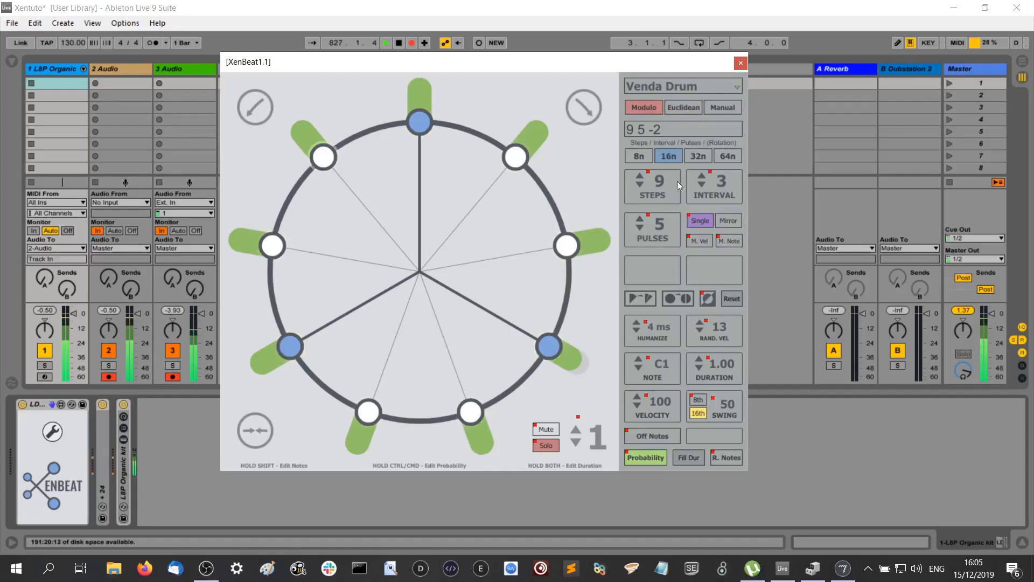
left_click_drag(662, 130, 621, 124)
type("16 2")
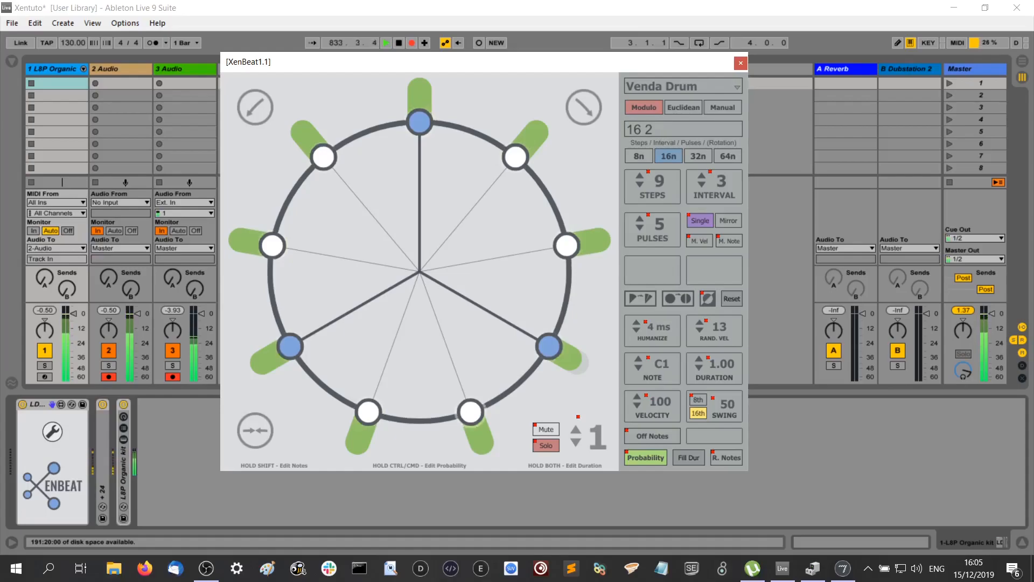
type(" 4")
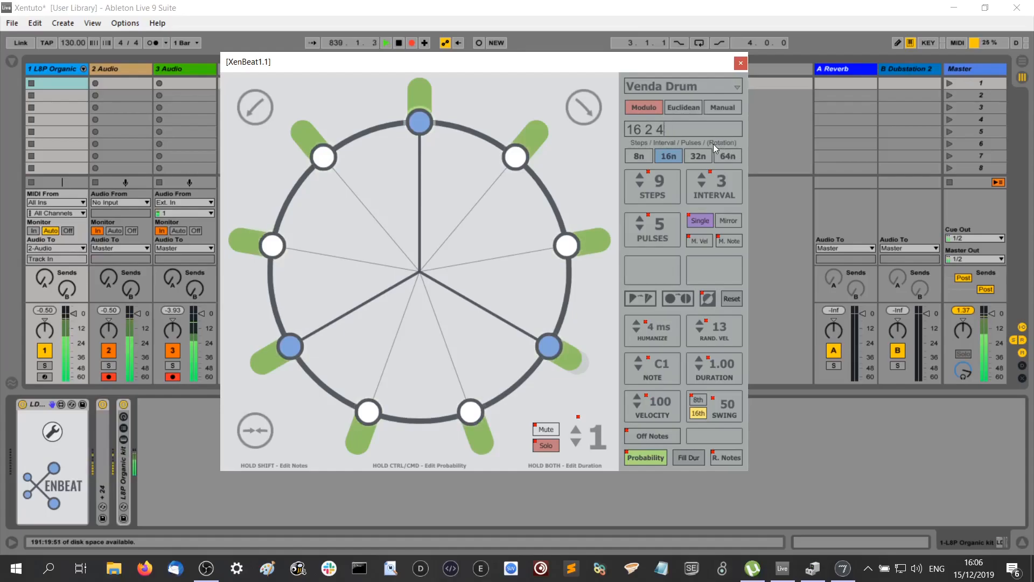
left_click(667, 156)
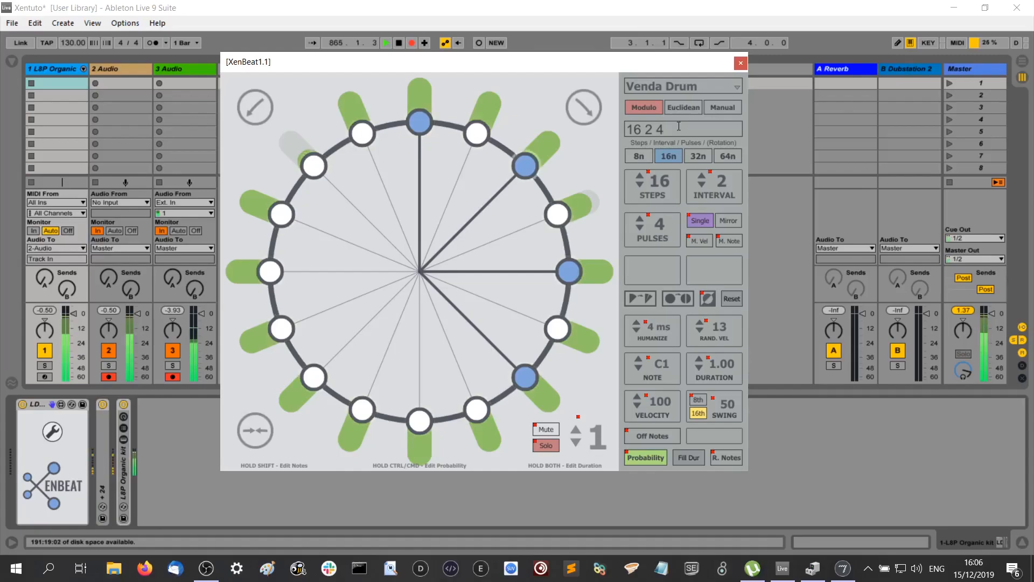
- Try the Khafif-e-ramal rhythm preset, and load the Bossa Nova preset
left_click(696, 85)
left_click(683, 192)
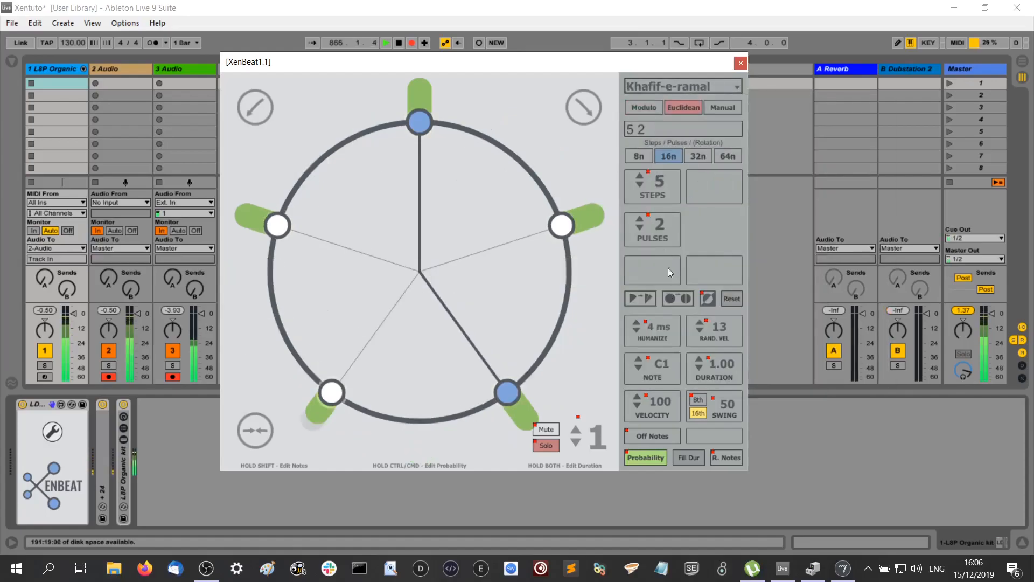
left_click(684, 84)
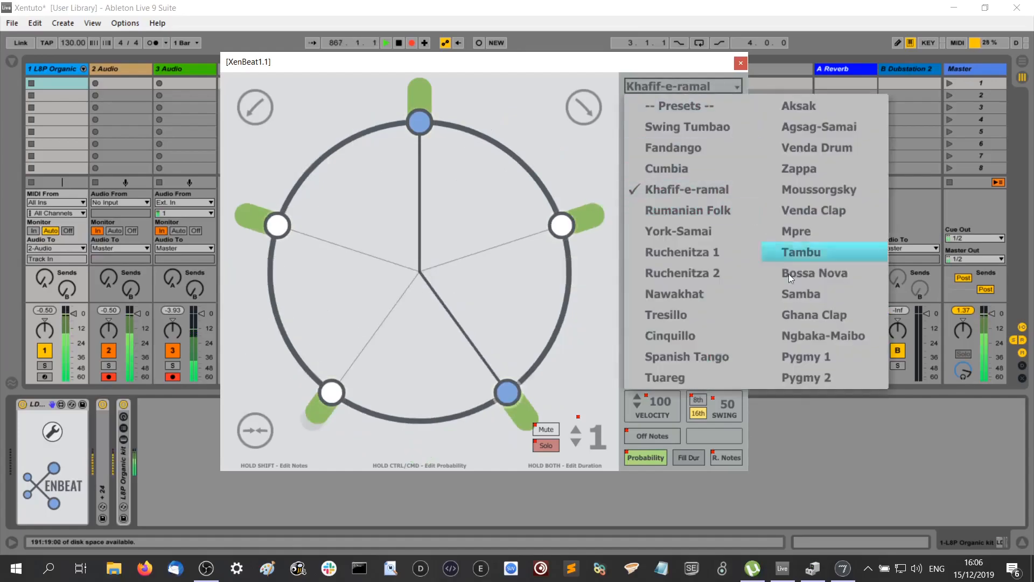
left_click(826, 277)
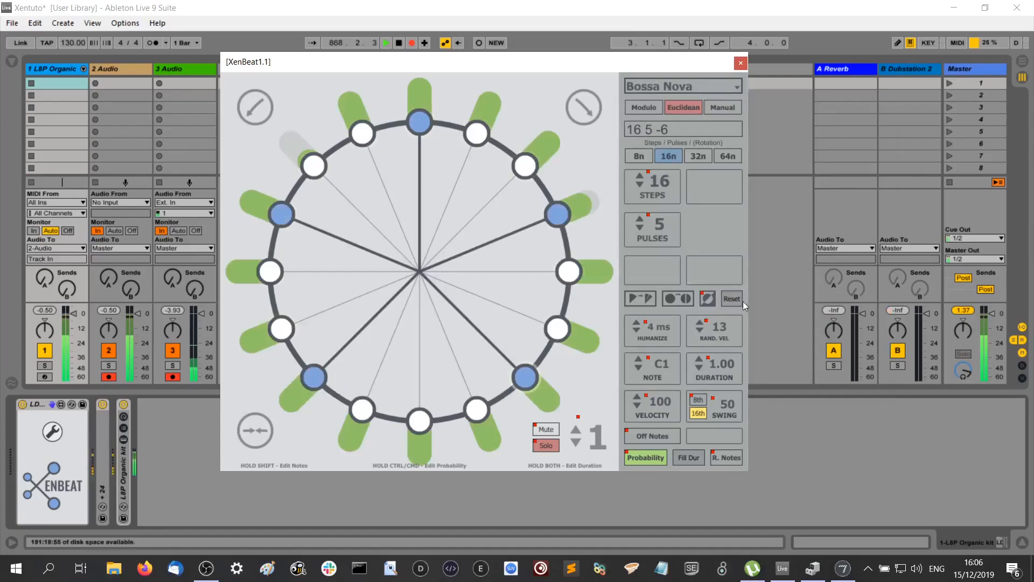